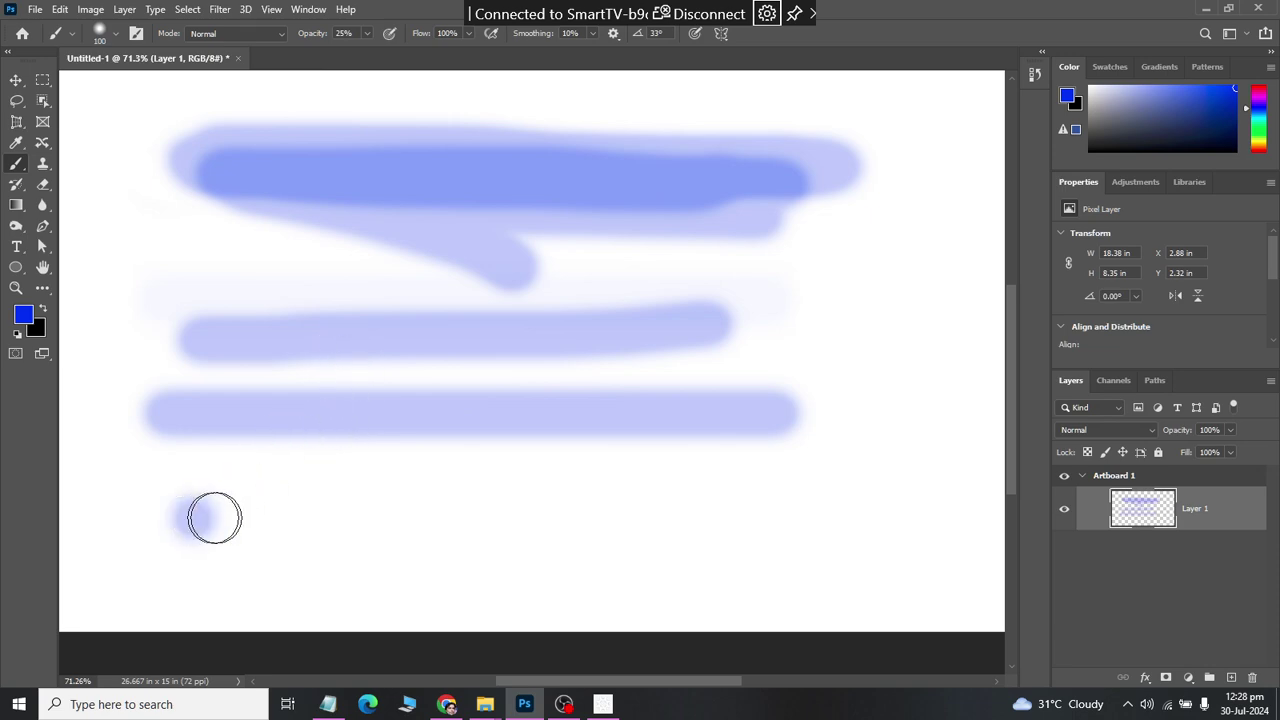
- Paint five overlapping 25%-opacity blue strokes on the lower canvas, one vertical at right and one diagonal
mouse_move(214, 517)
left_mouse_down()
mouse_move(614, 551)
mouse_move(474, 559)
left_mouse_up()
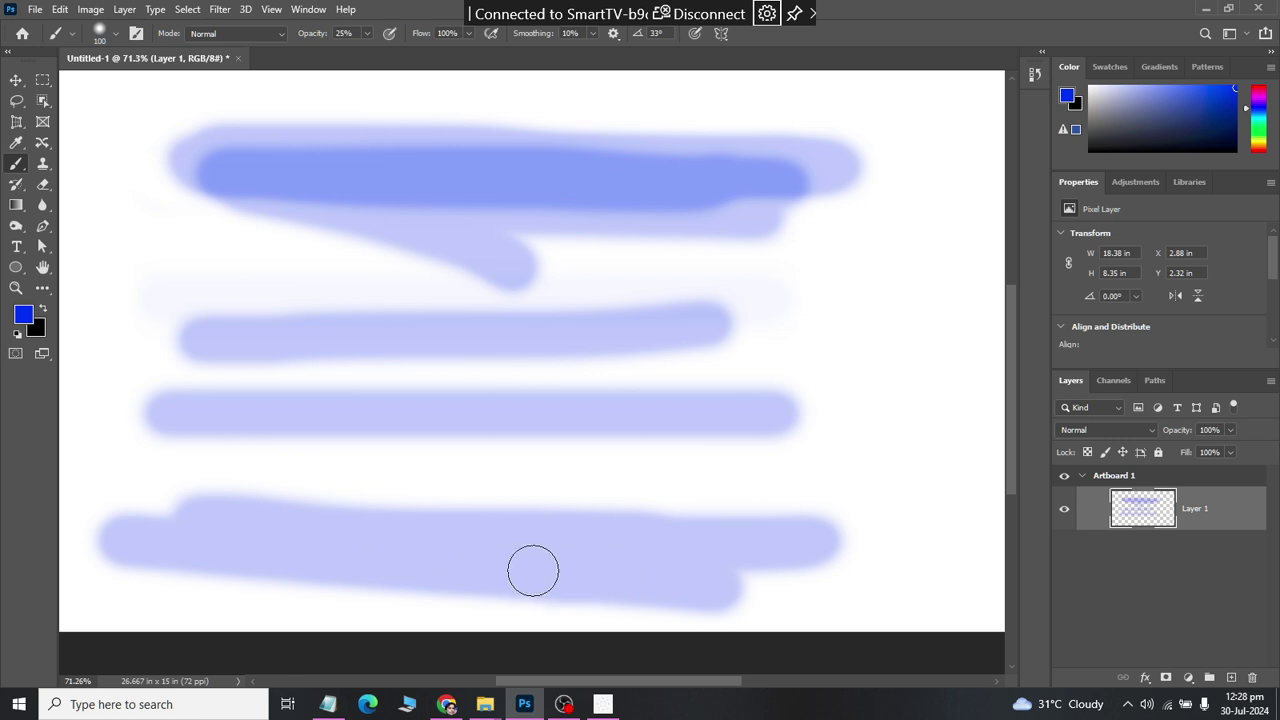
mouse_move(429, 549)
left_mouse_down()
mouse_move(297, 477)
mouse_move(440, 495)
mouse_move(614, 466)
mouse_move(587, 494)
left_mouse_up()
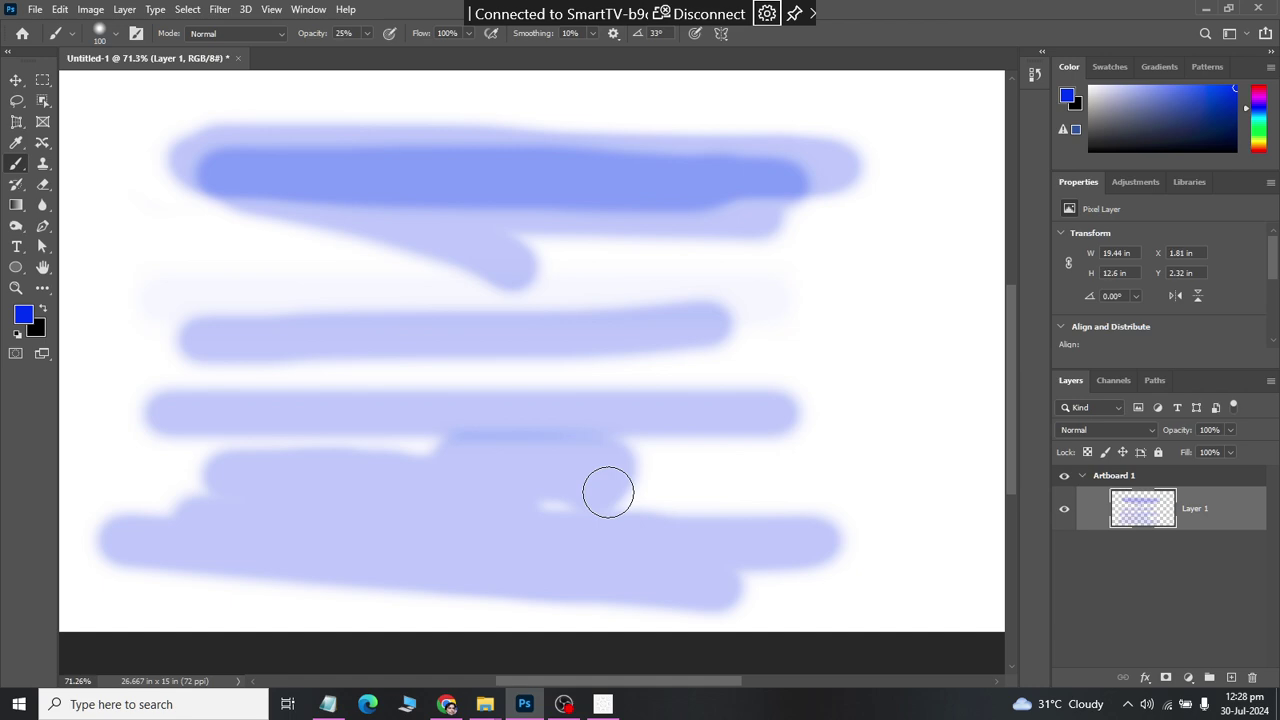
left_click_drag(888, 378, 896, 548)
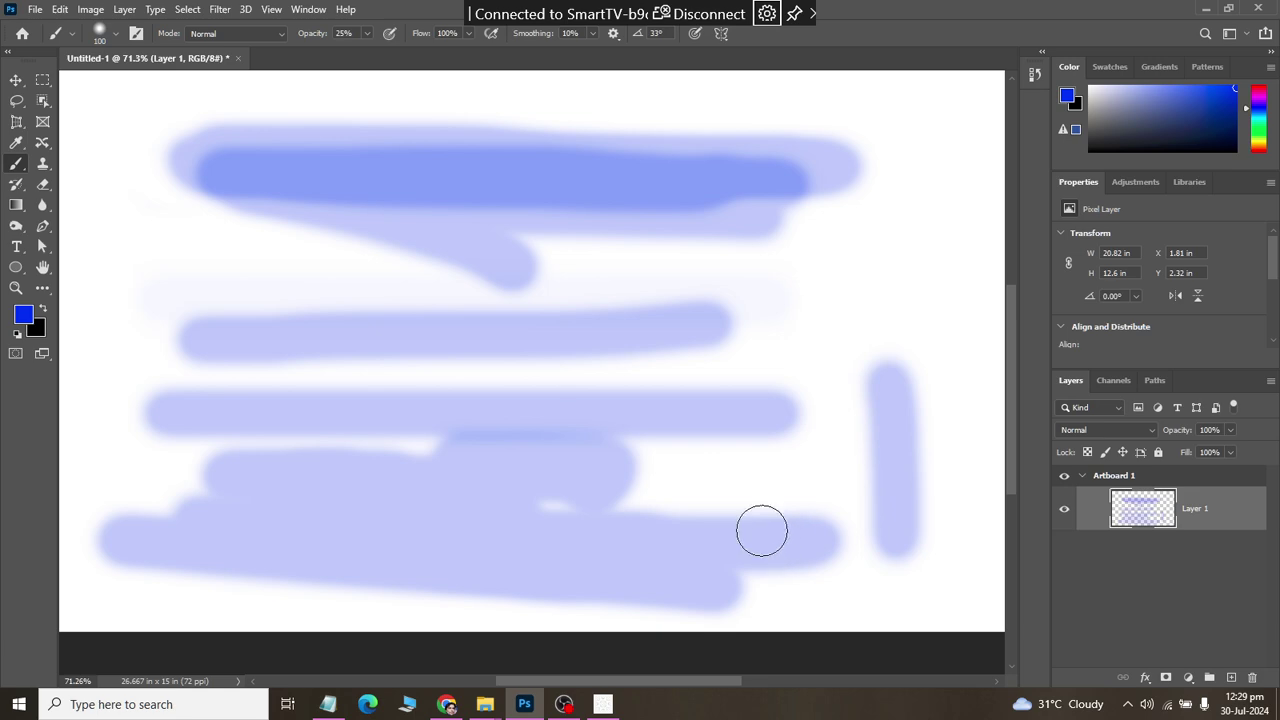
mouse_move(760, 531)
left_mouse_down()
mouse_move(509, 580)
mouse_move(363, 547)
mouse_move(677, 574)
mouse_move(569, 557)
mouse_move(709, 534)
mouse_move(584, 559)
left_mouse_up()
left_click_drag(578, 512, 823, 431)
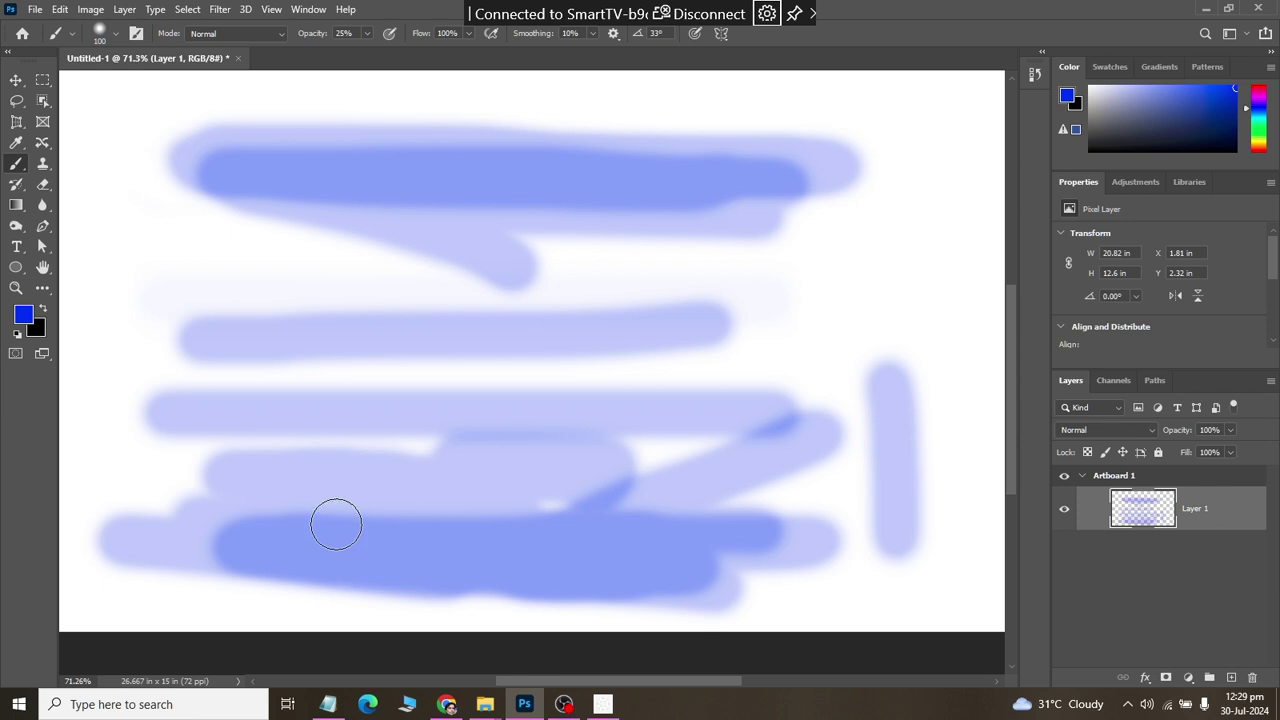
- Fade the middle and lower blue strokes with the Eraser tool
left_click(44, 186)
left_click_drag(214, 349, 347, 625)
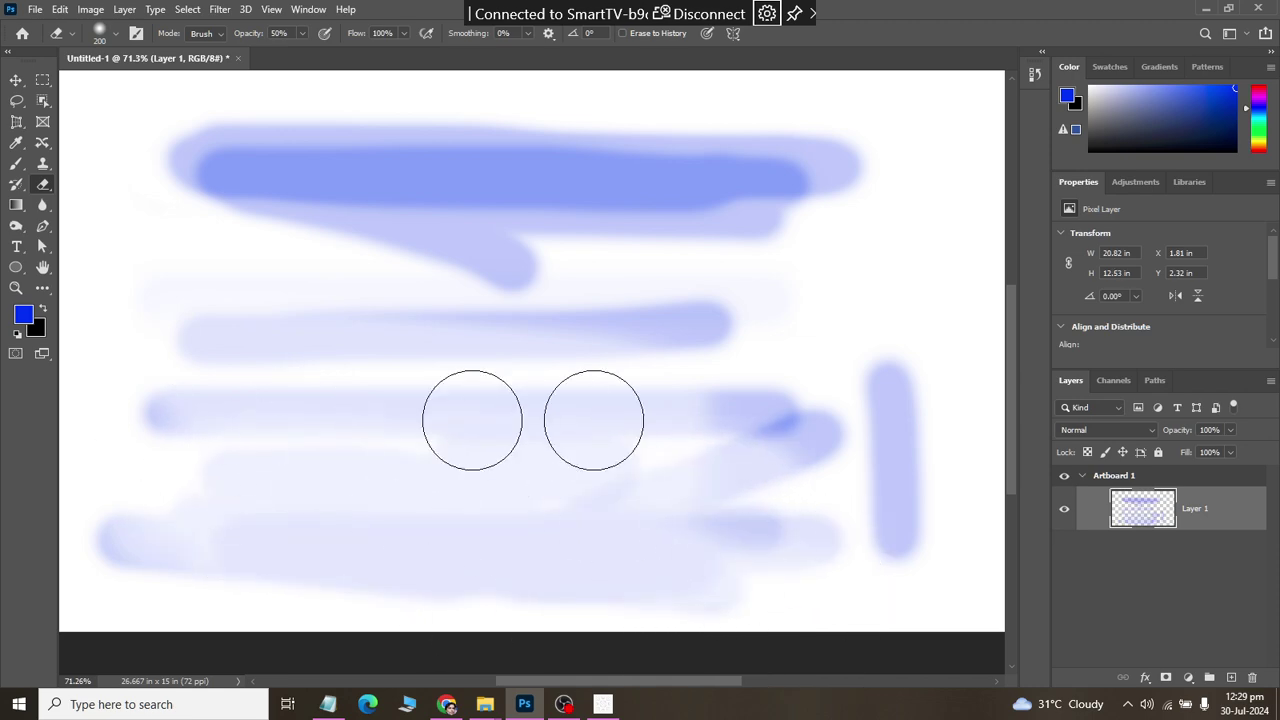
mouse_move(347, 625)
left_mouse_down()
mouse_move(437, 463)
mouse_move(443, 180)
left_mouse_up()
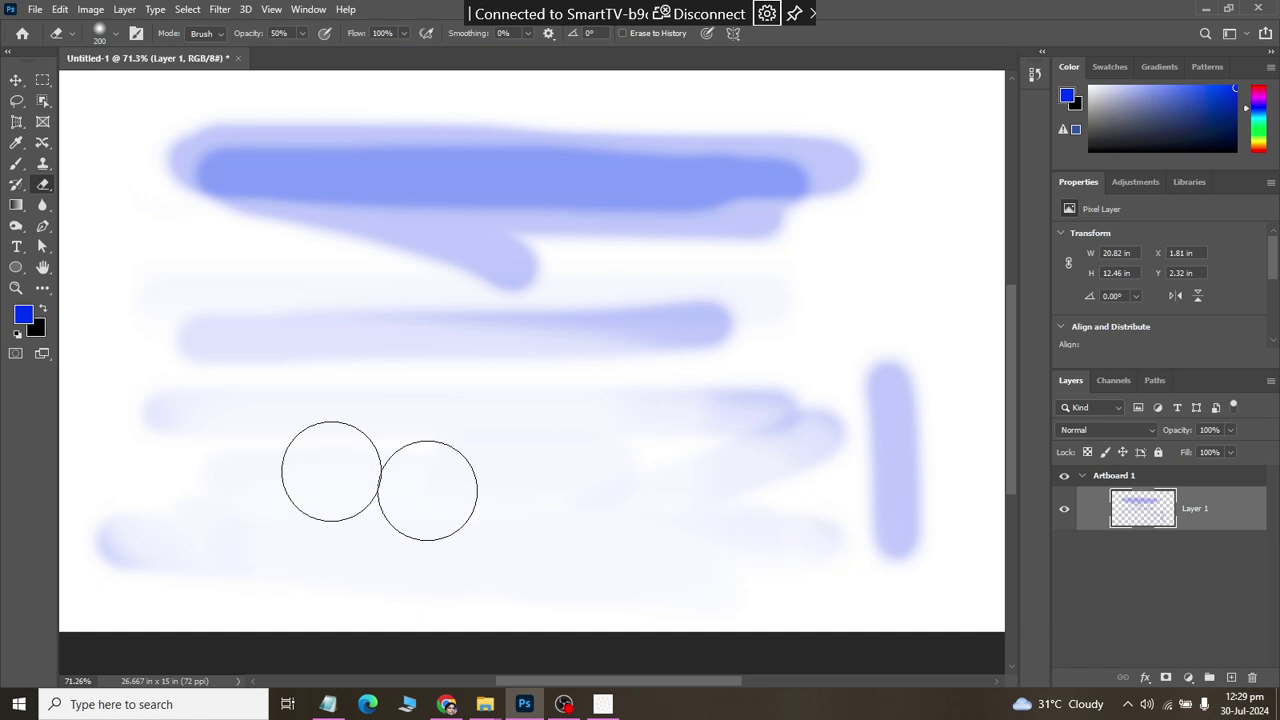
- Set eraser opacity to 100% and wipe out the remaining blue strokes, checking the eraser variants
left_click(278, 33)
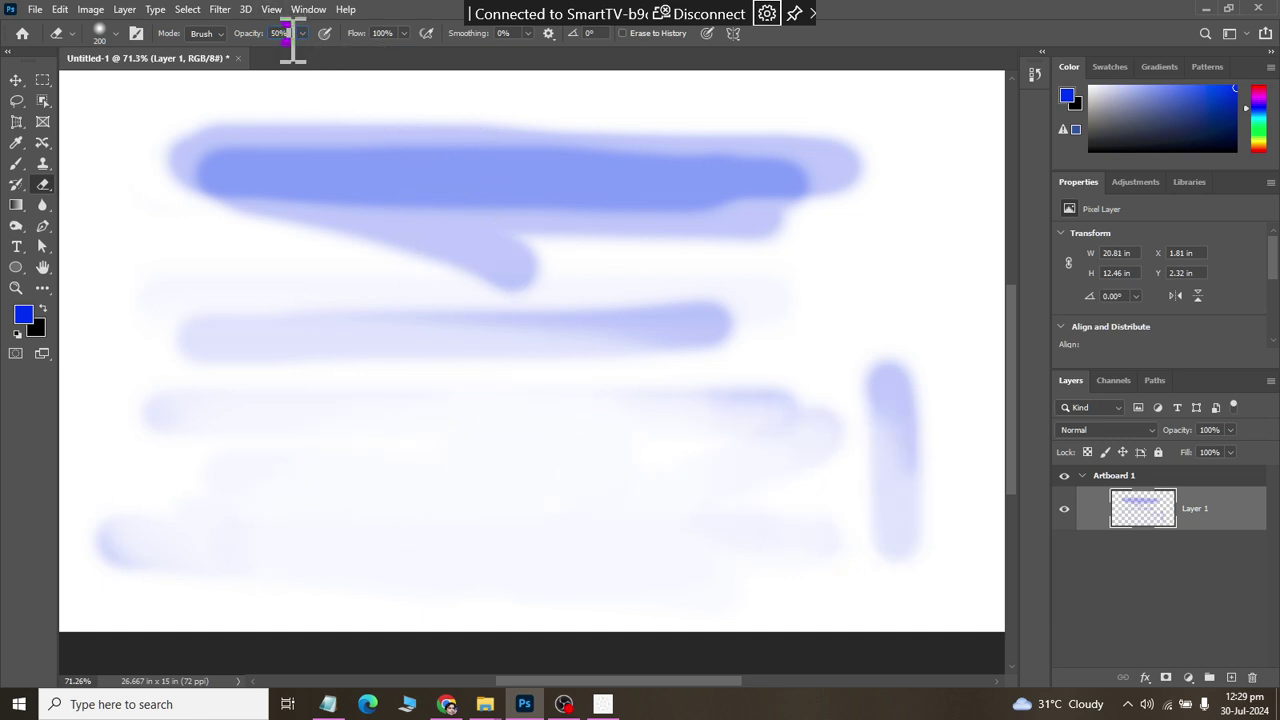
type("10")
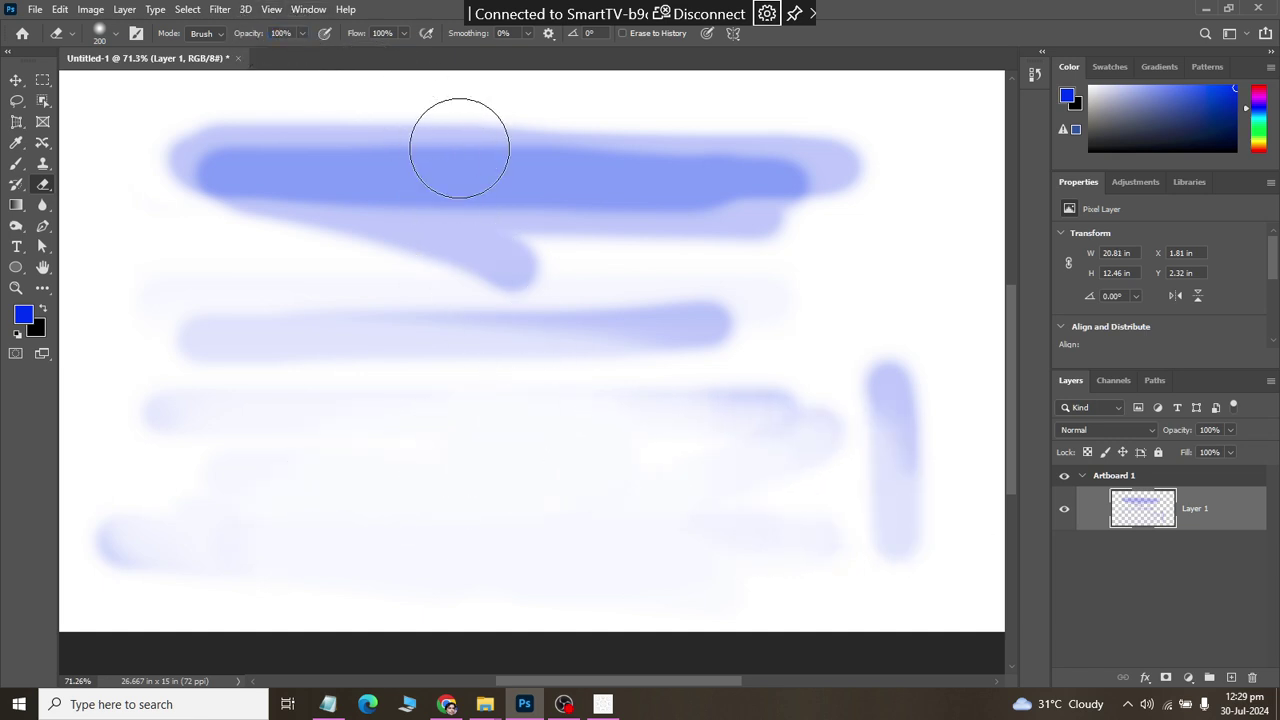
mouse_move(129, 163)
left_mouse_down()
mouse_move(806, 206)
mouse_move(300, 120)
mouse_move(723, 199)
mouse_move(671, 420)
mouse_move(443, 443)
mouse_move(849, 426)
mouse_move(446, 593)
mouse_move(114, 543)
left_mouse_up()
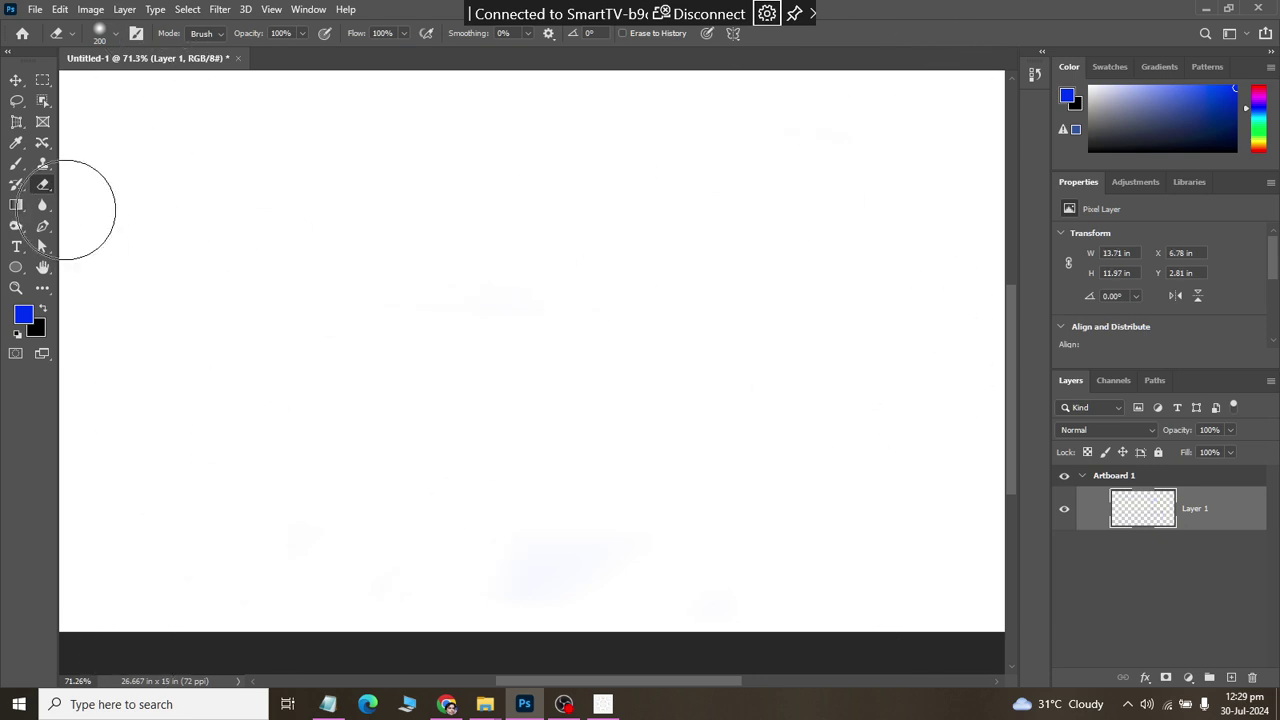
right_click(43, 186)
left_click(80, 188)
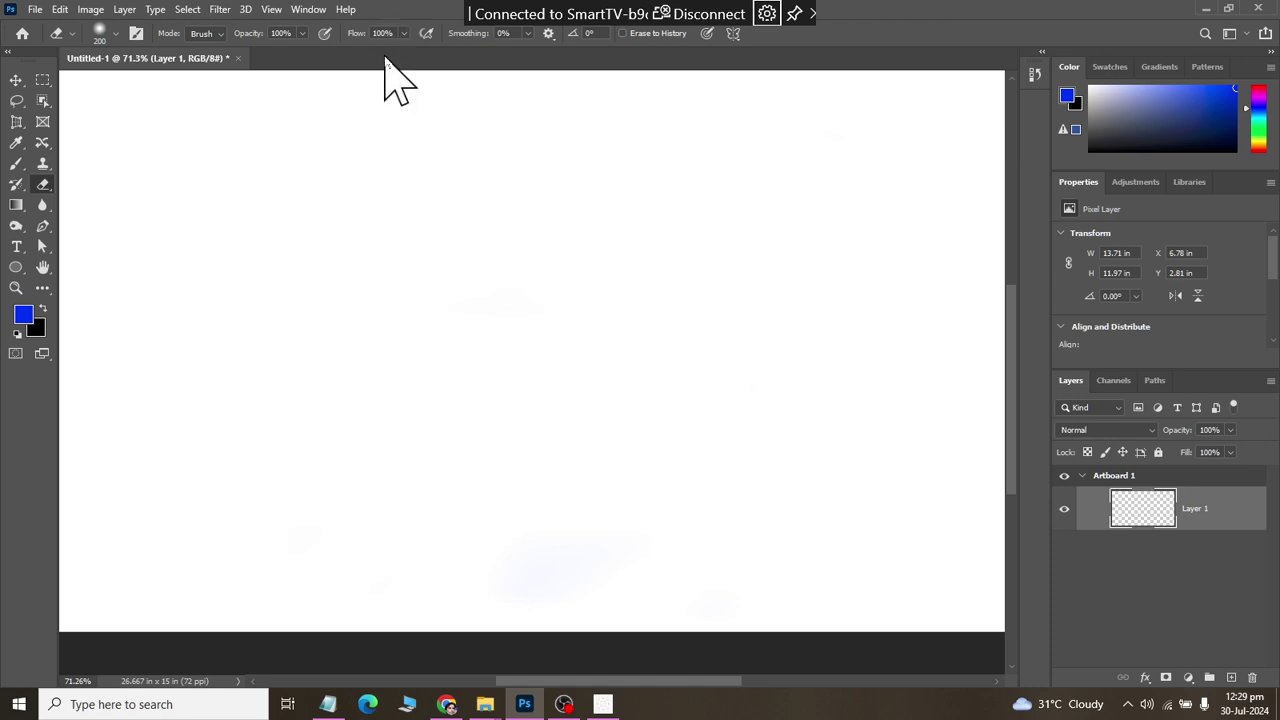
right_click(43, 185)
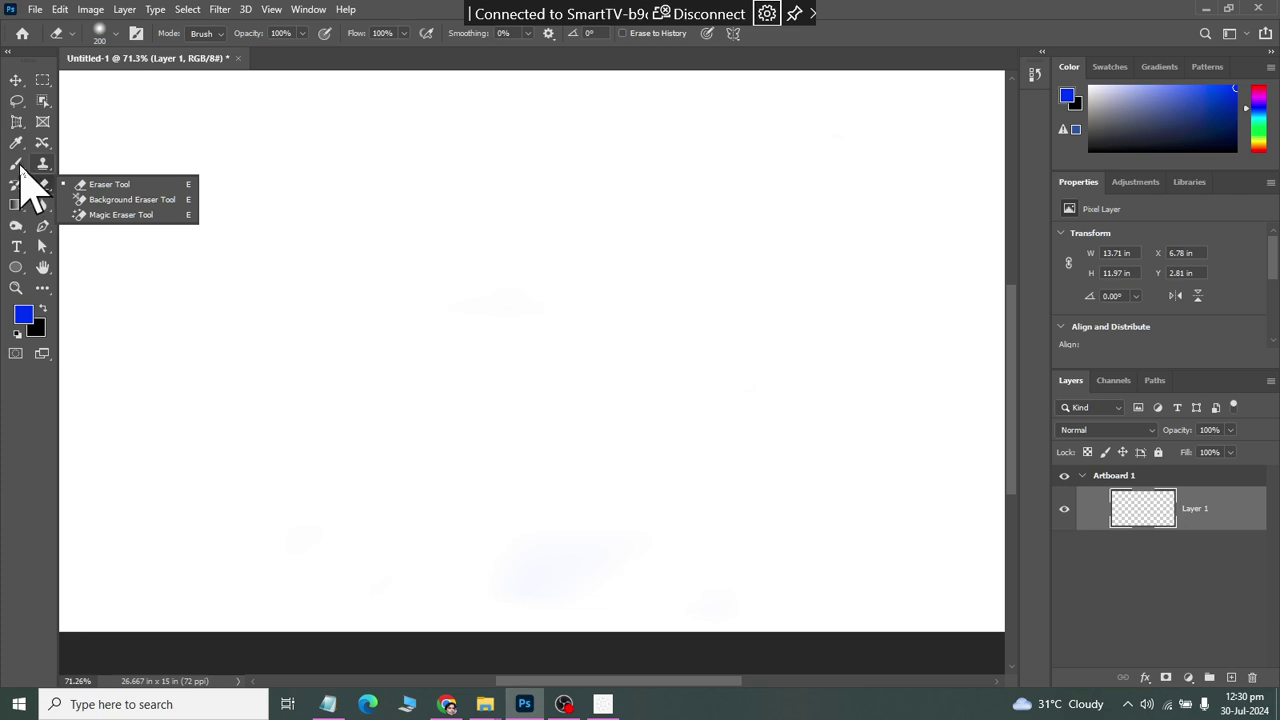
- Return to the Brush at 100% opacity and paint a solid blue stroke near the top
left_click(18, 165)
left_click(55, 165)
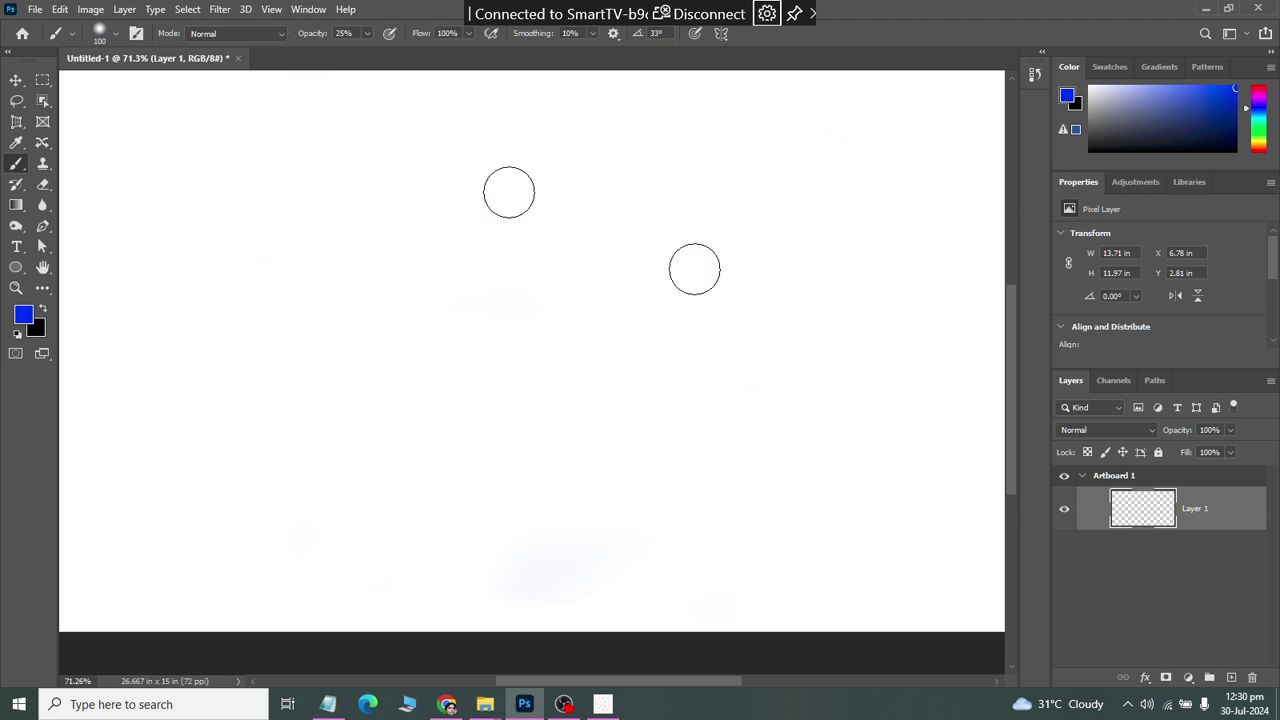
left_click(367, 33)
left_click_drag(366, 57, 491, 77)
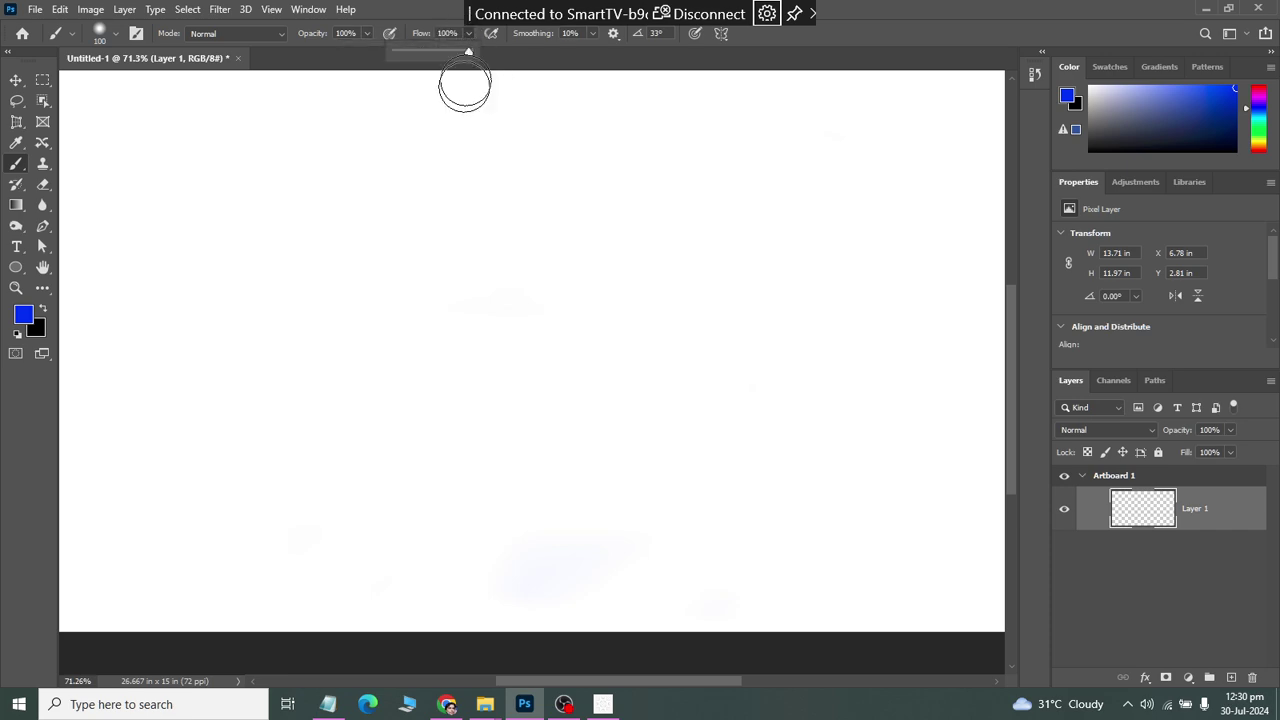
left_click_drag(233, 158, 507, 177)
- Paint two lower horizontal strokes, the first at 52% flow and the second fainter at 13% flow
left_click(468, 33)
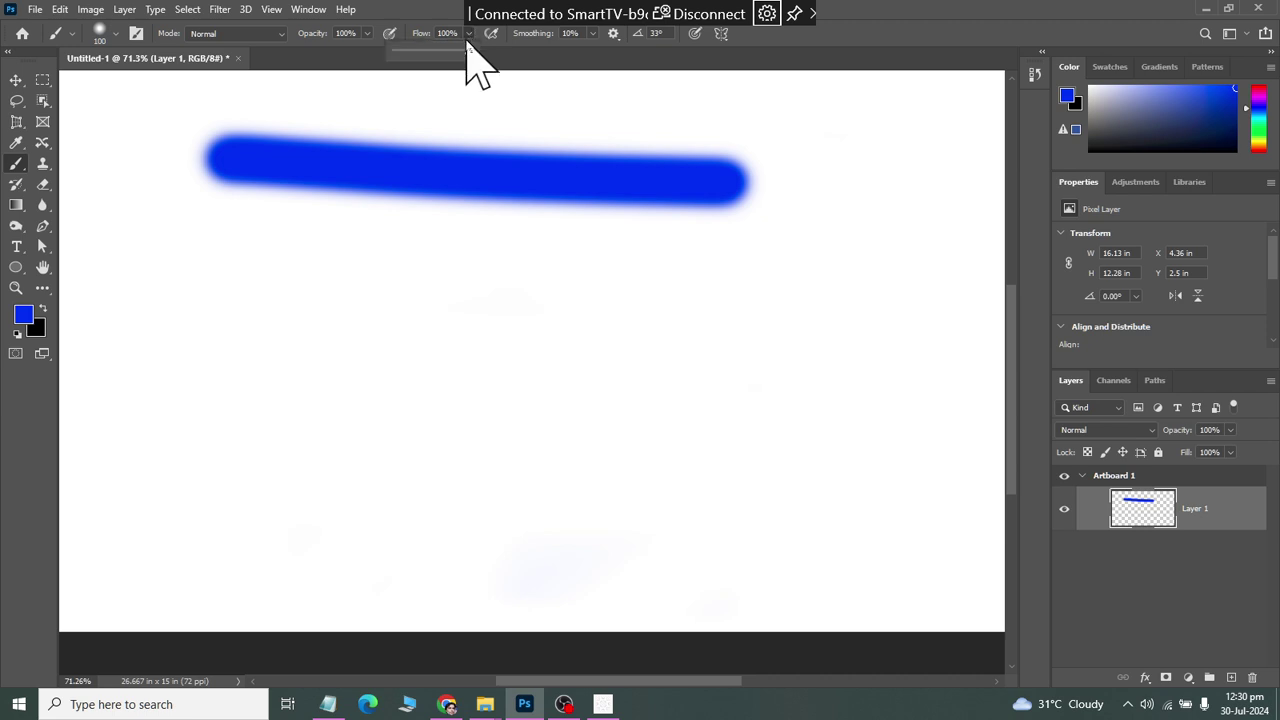
left_click_drag(470, 52, 432, 52)
left_click_drag(200, 357, 690, 356)
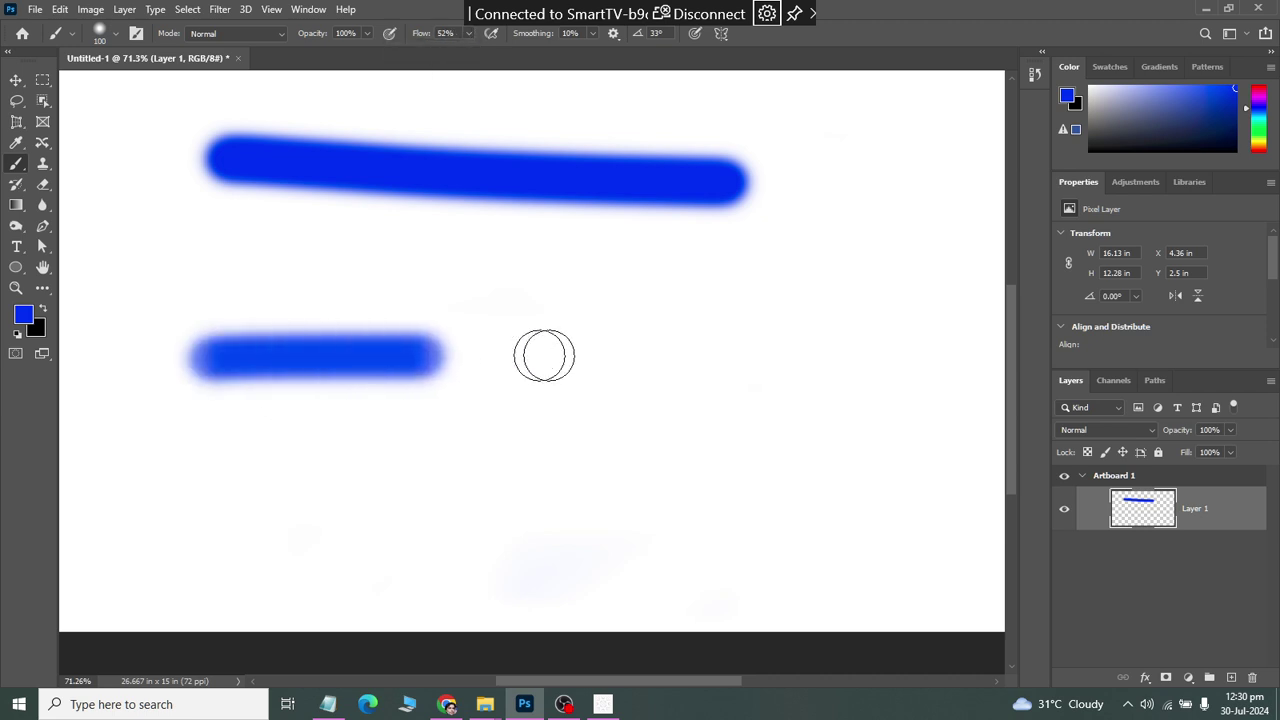
left_click(468, 33)
left_click_drag(469, 52, 437, 55)
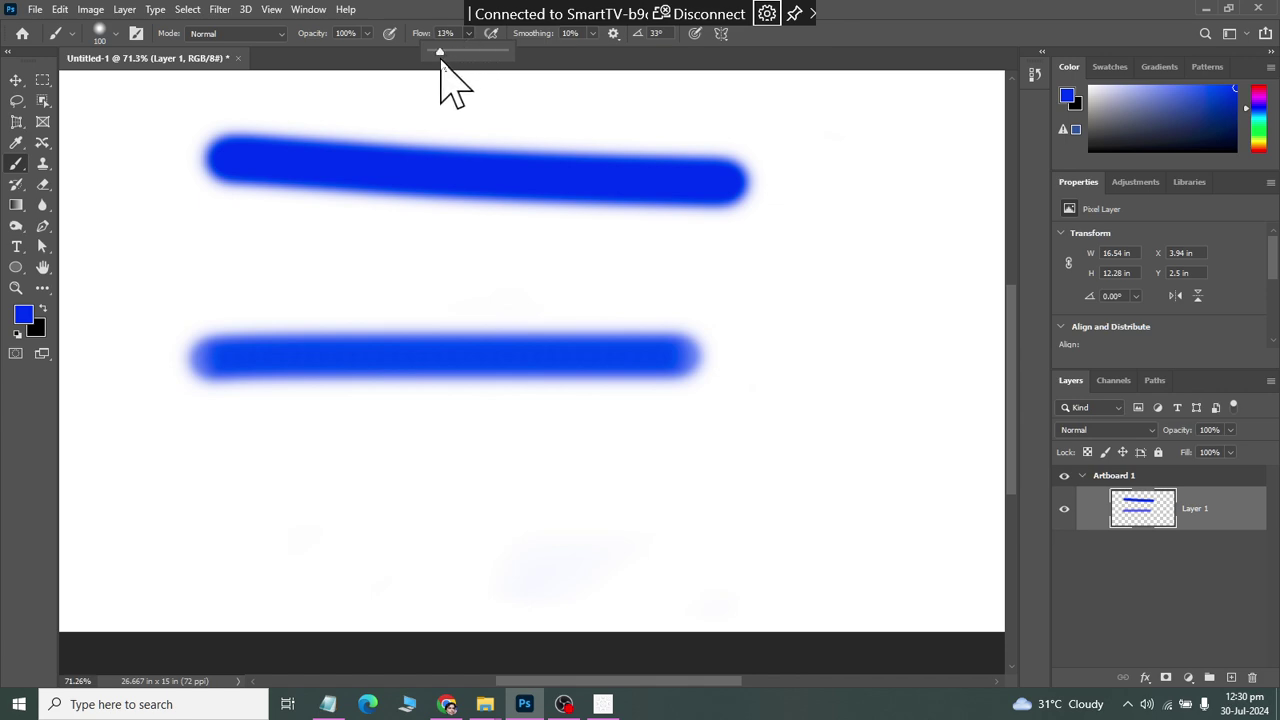
left_click_drag(225, 443, 753, 467)
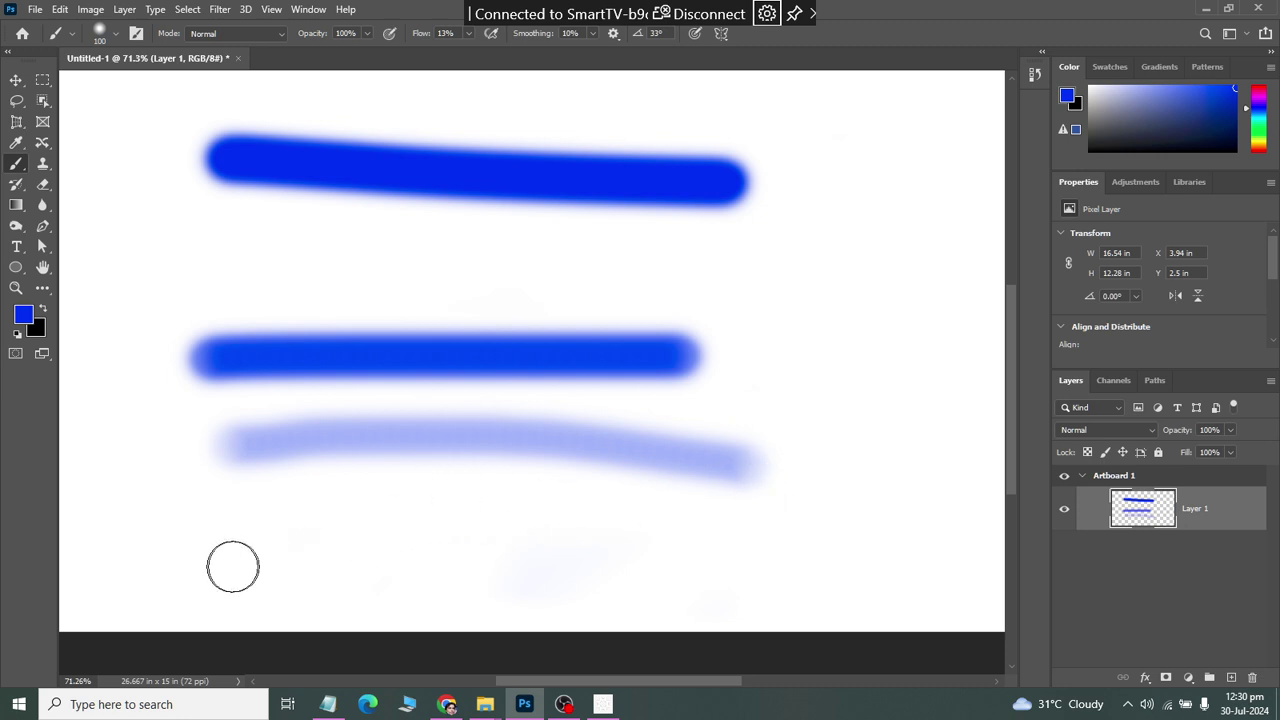
- Paint a dense bottom stroke and a blurred blob at the top stroke's left end, then reset Flow to 100%
mouse_move(225, 565)
left_mouse_down()
mouse_move(777, 574)
mouse_move(229, 566)
mouse_move(463, 546)
mouse_move(774, 579)
mouse_move(414, 571)
mouse_move(229, 551)
mouse_move(700, 551)
mouse_move(355, 520)
mouse_move(437, 597)
mouse_move(474, 537)
mouse_move(206, 523)
mouse_move(346, 557)
mouse_move(554, 540)
mouse_move(329, 531)
mouse_move(384, 516)
left_mouse_up()
mouse_move(200, 114)
left_mouse_down()
mouse_move(123, 257)
mouse_move(220, 200)
mouse_move(177, 277)
mouse_move(260, 343)
left_mouse_up()
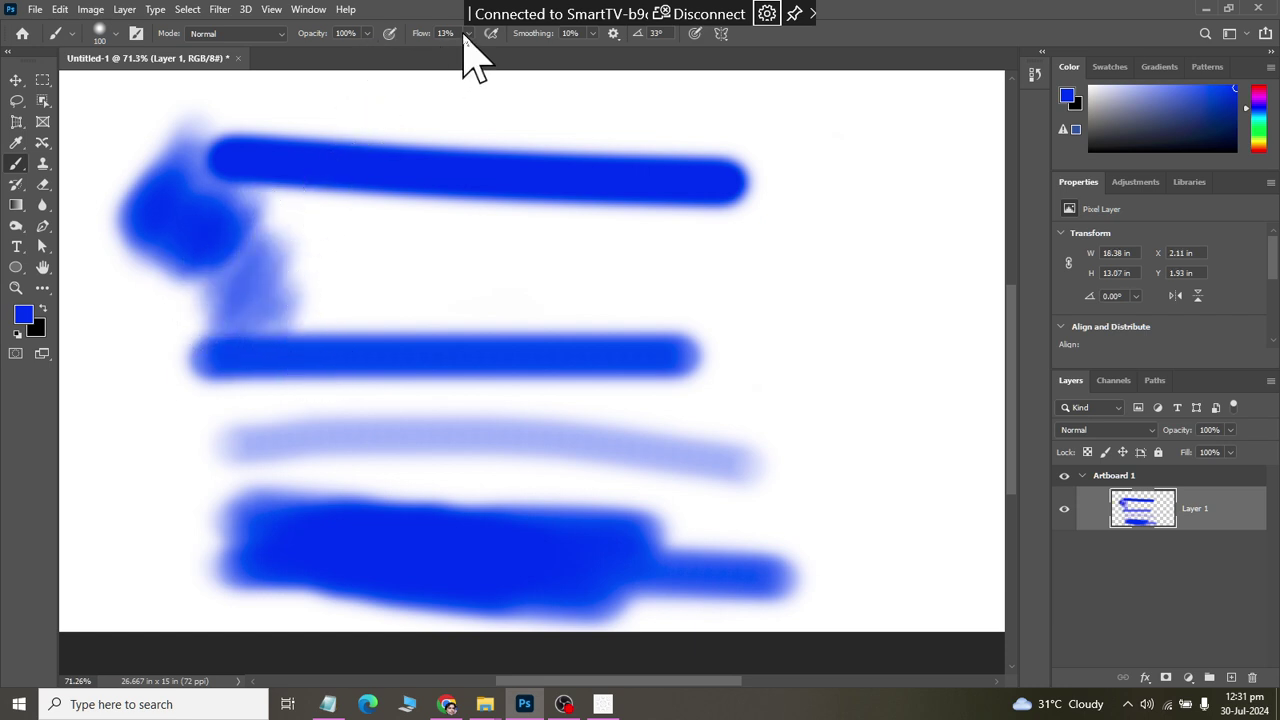
mouse_move(465, 33)
left_mouse_down()
mouse_move(471, 77)
mouse_move(608, 74)
mouse_move(486, 77)
mouse_move(575, 60)
left_mouse_up()
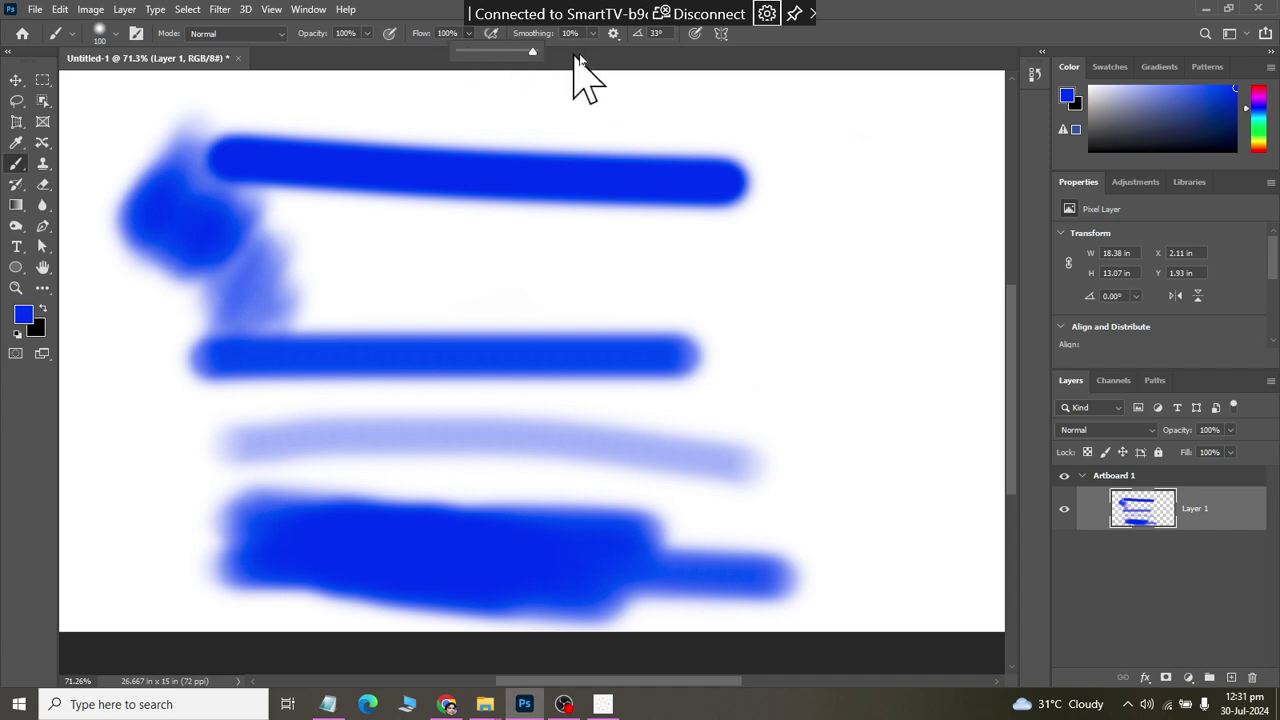
left_click(376, 12)
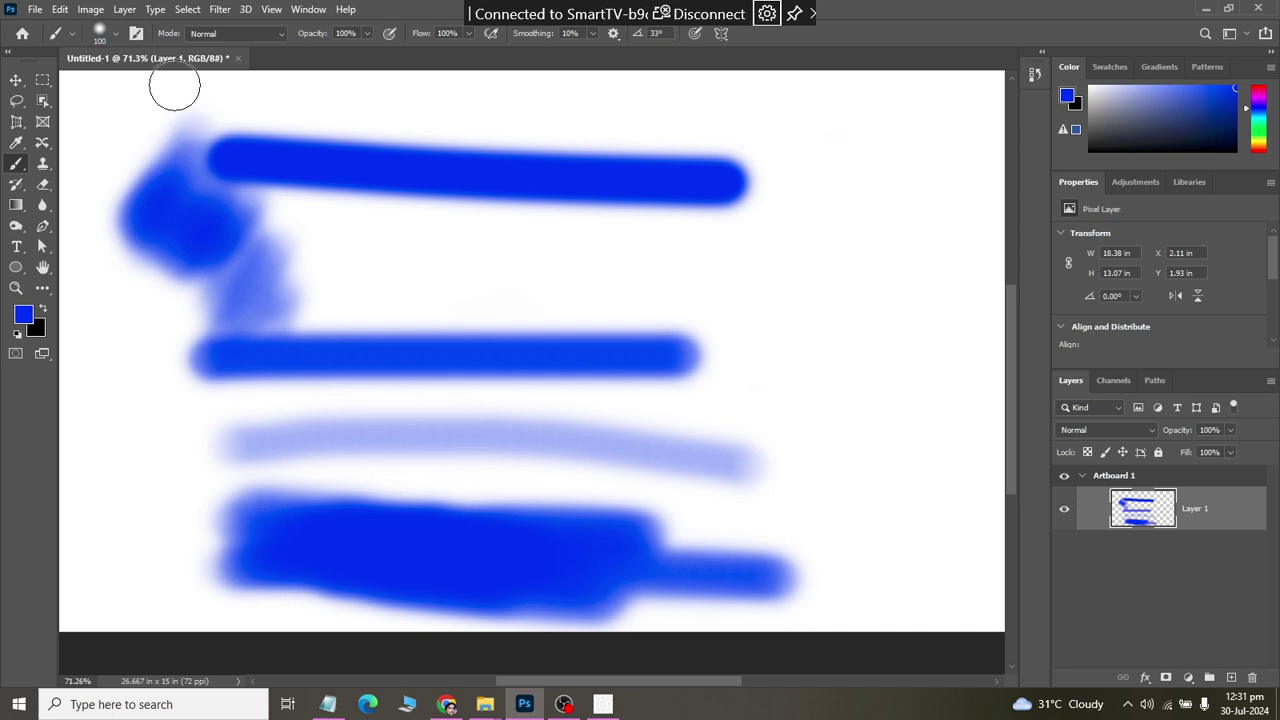
- Enable Brush Name, Brush Tip and Brush Stroke display in the Brush Preset picker's gear menu
left_click(114, 34)
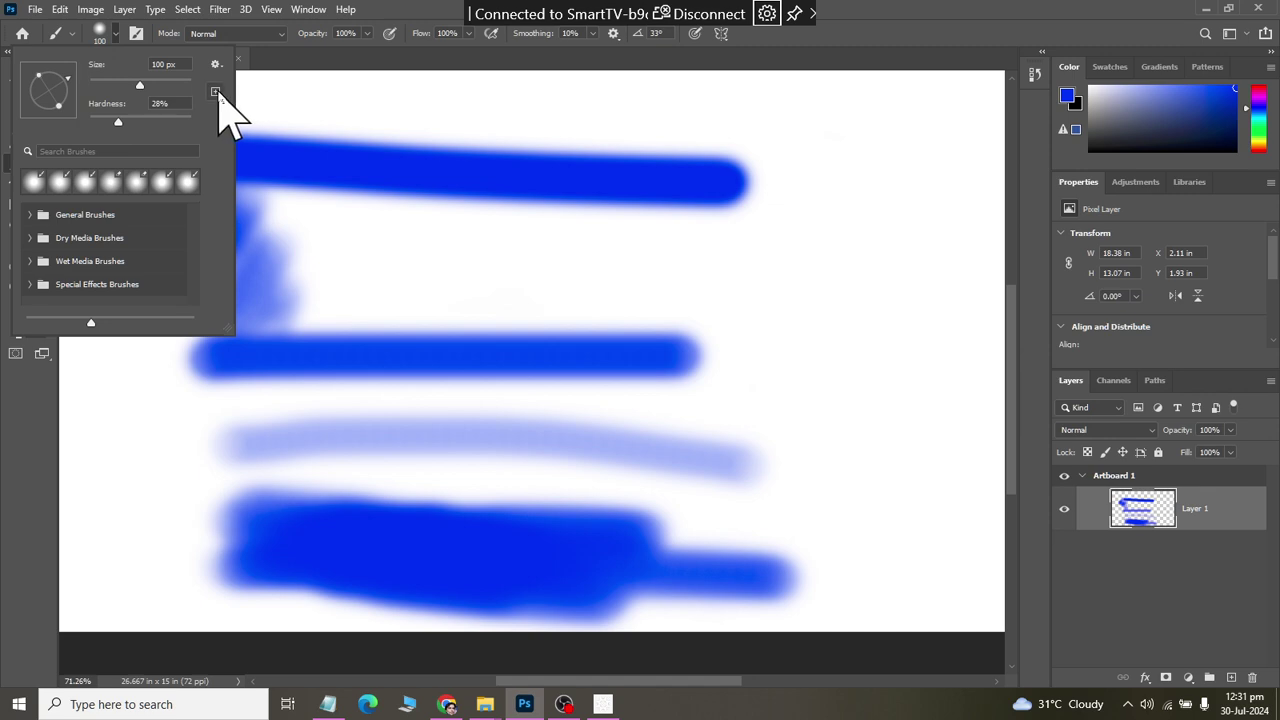
left_click(215, 65)
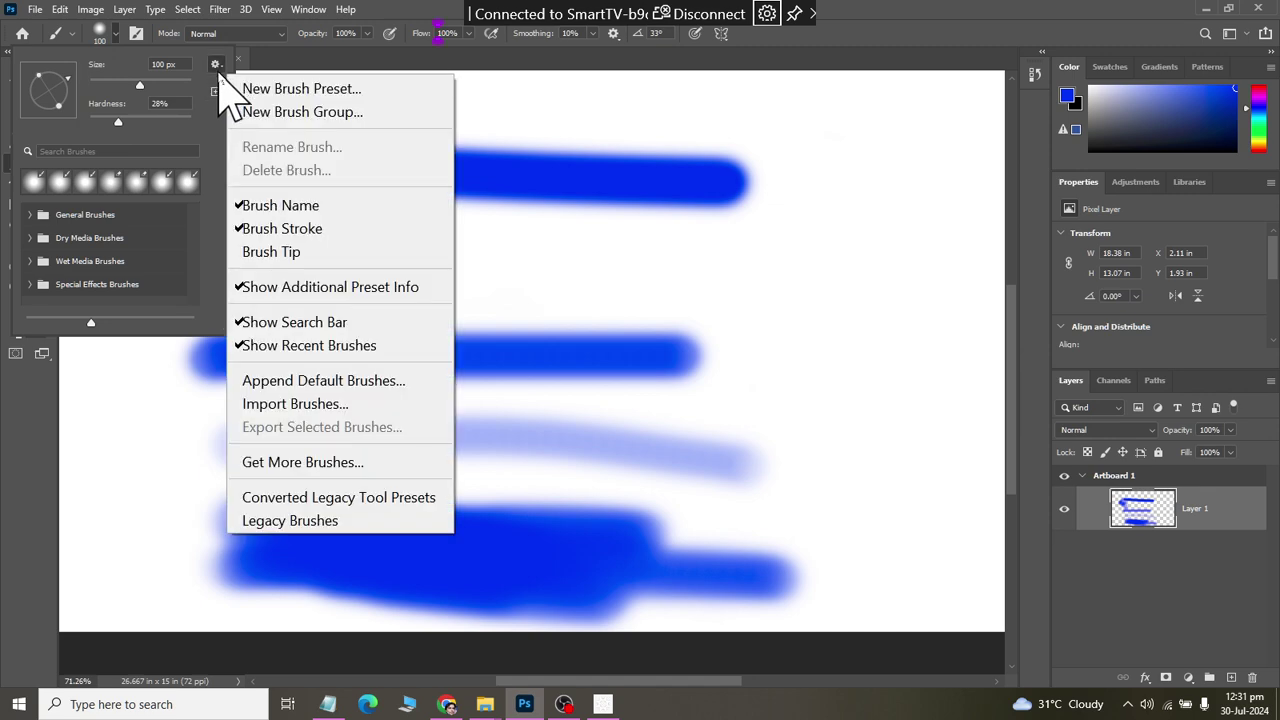
left_click(265, 204)
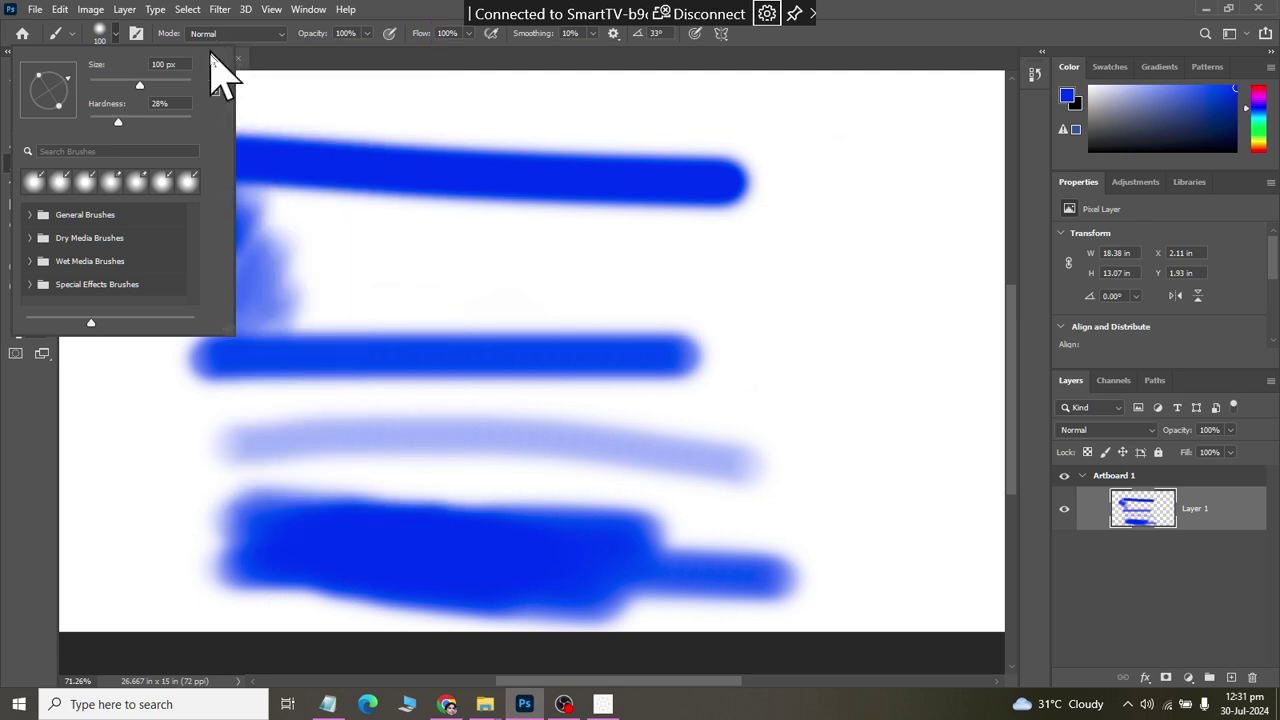
left_click(215, 65)
left_click(268, 220)
left_click(215, 65)
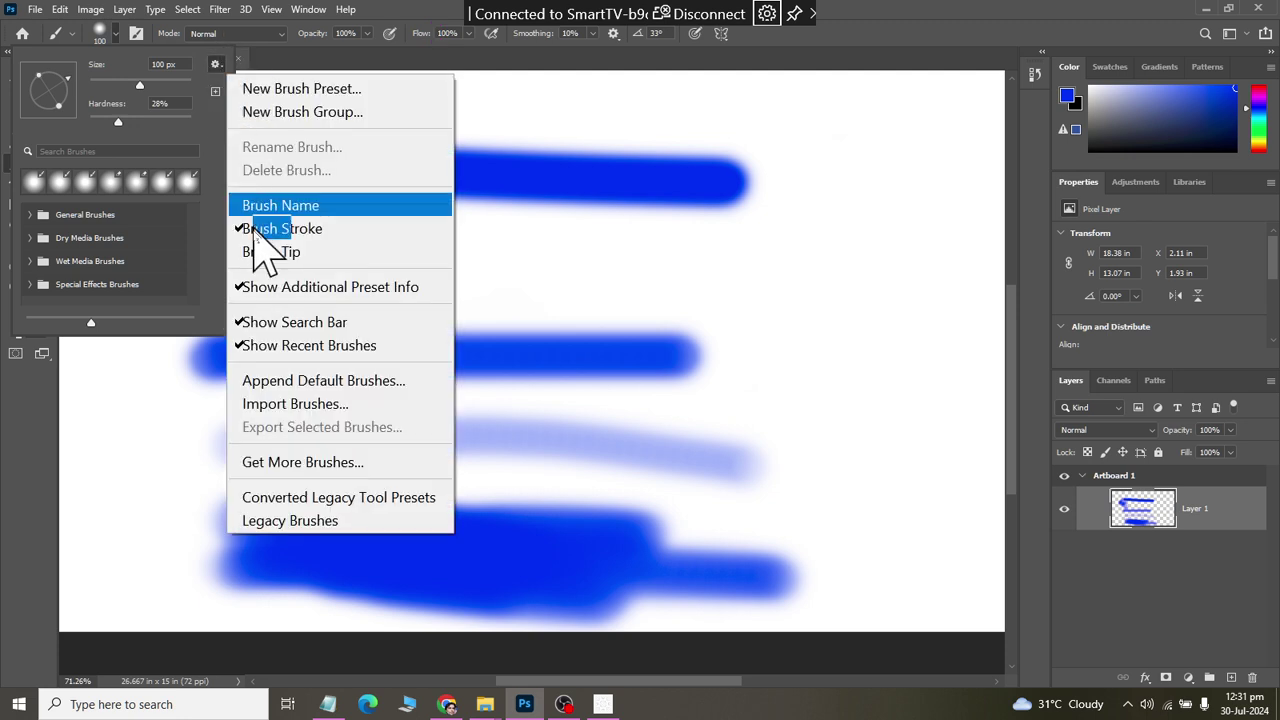
left_click(262, 252)
left_click(215, 65)
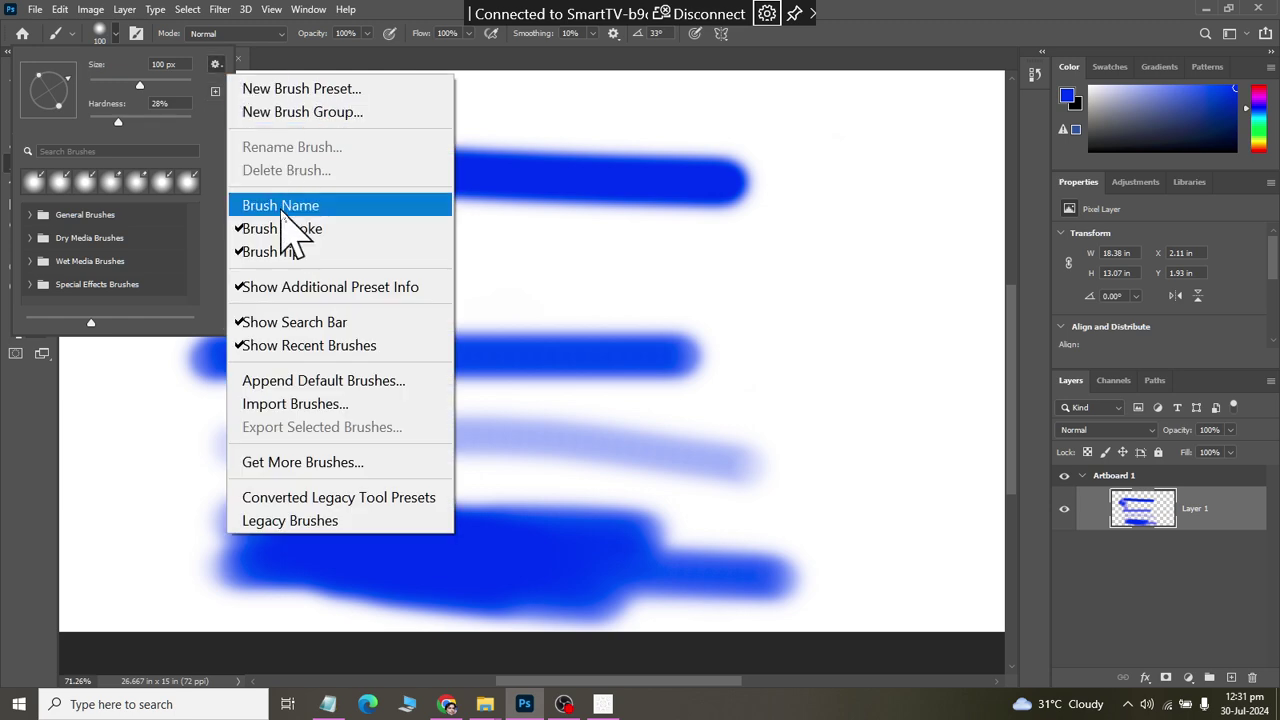
left_click(262, 205)
left_click(215, 65)
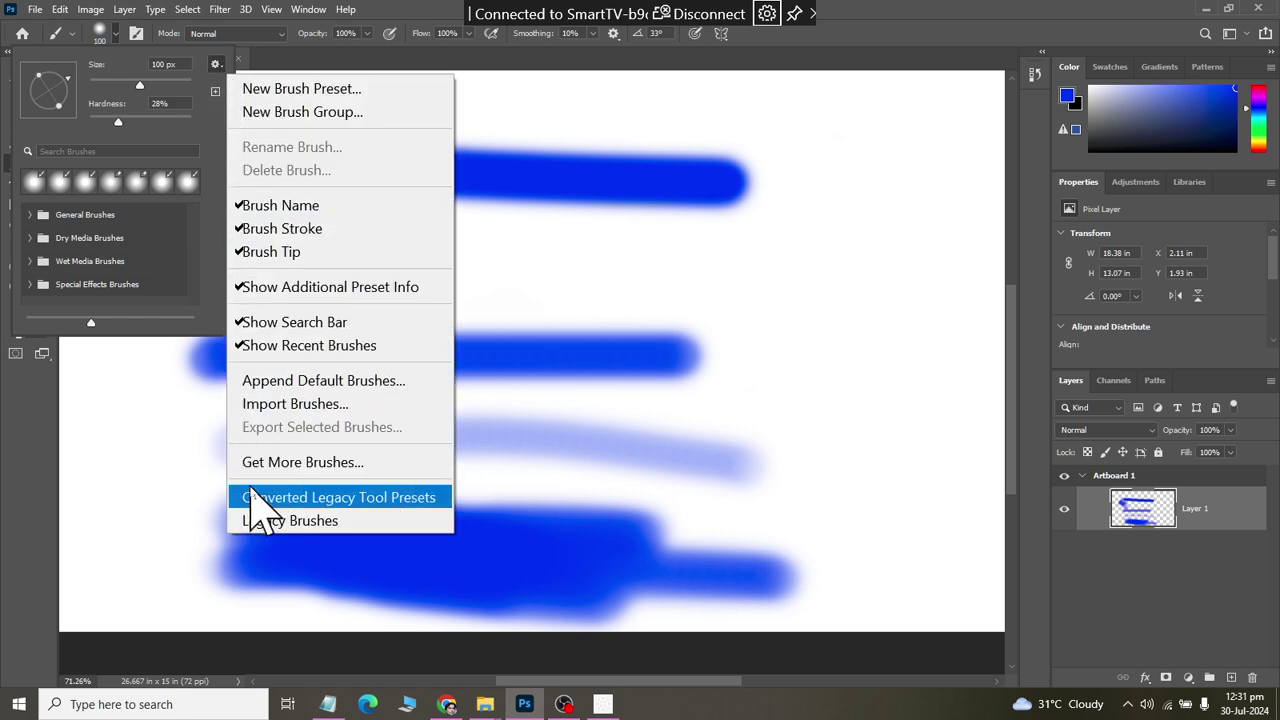
- Load Adobe's Get More Brushes page in Edge, then return to Photoshop's brush preset list
left_click(303, 462)
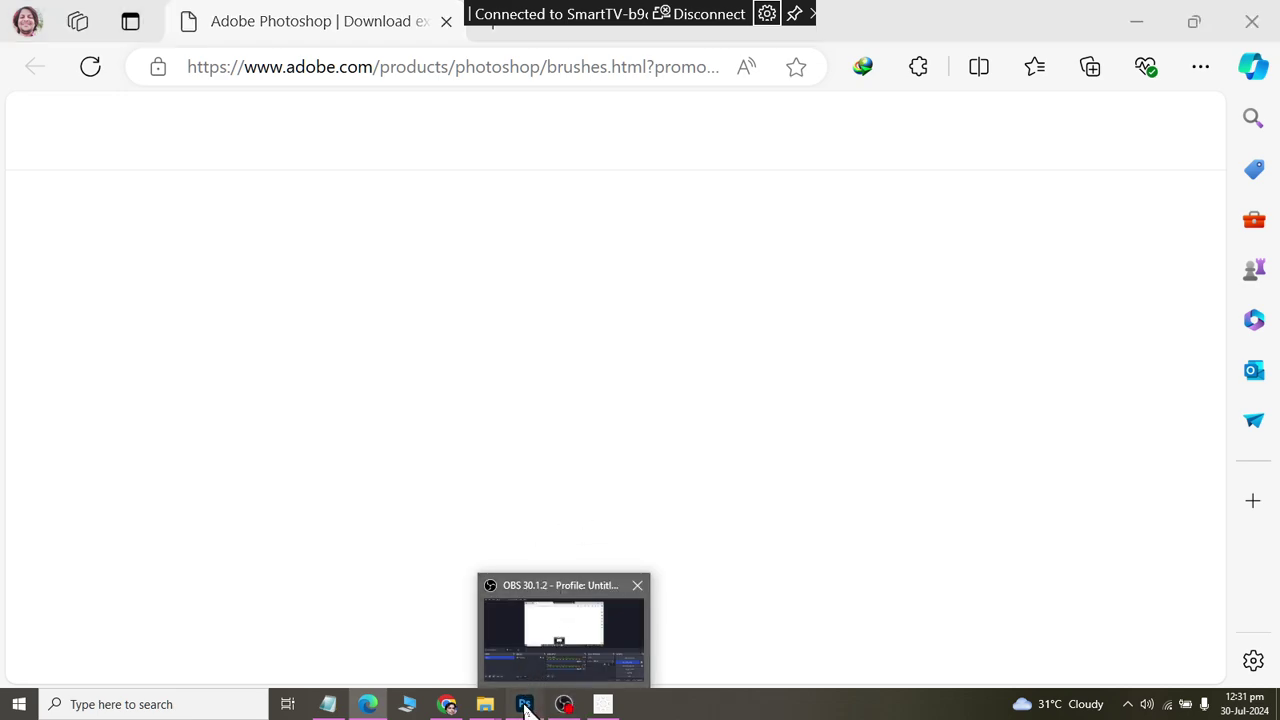
left_click(524, 704)
left_click(116, 33)
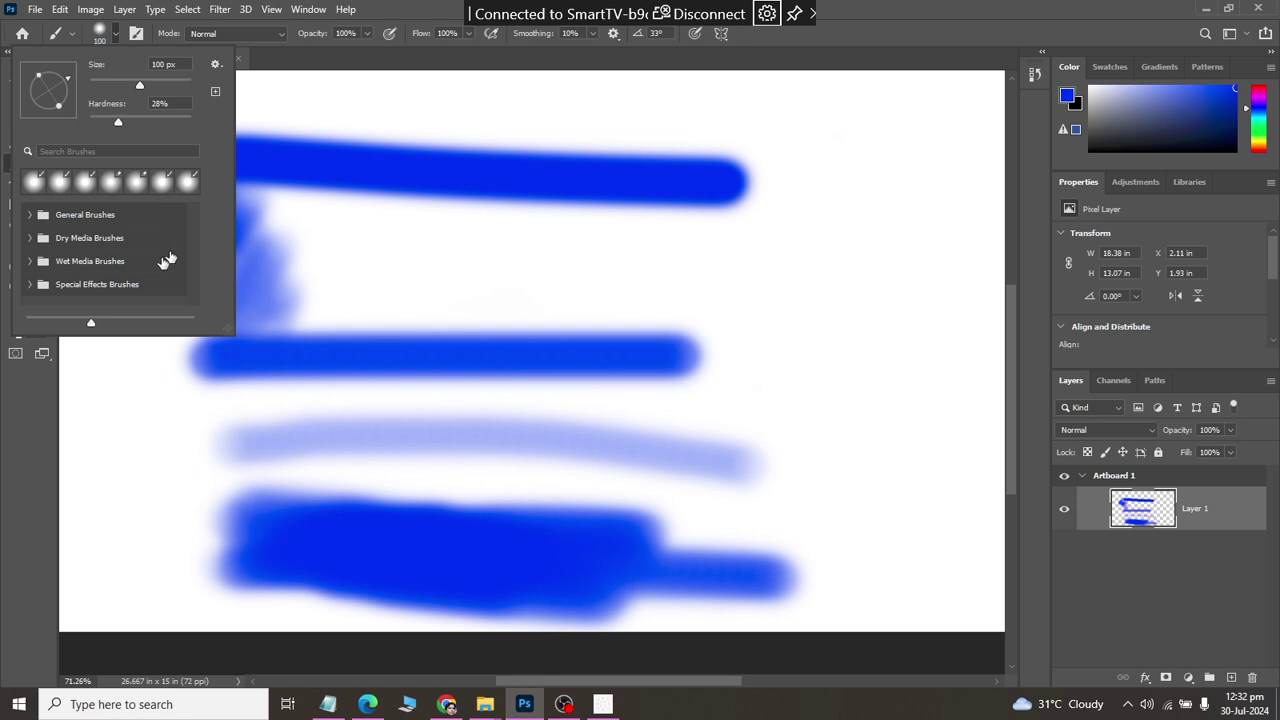
- Paint a grainy blue squiggle at the artboard's right with Dry Media's Kyle's Ultimate Pastel Palooza
left_click(31, 215)
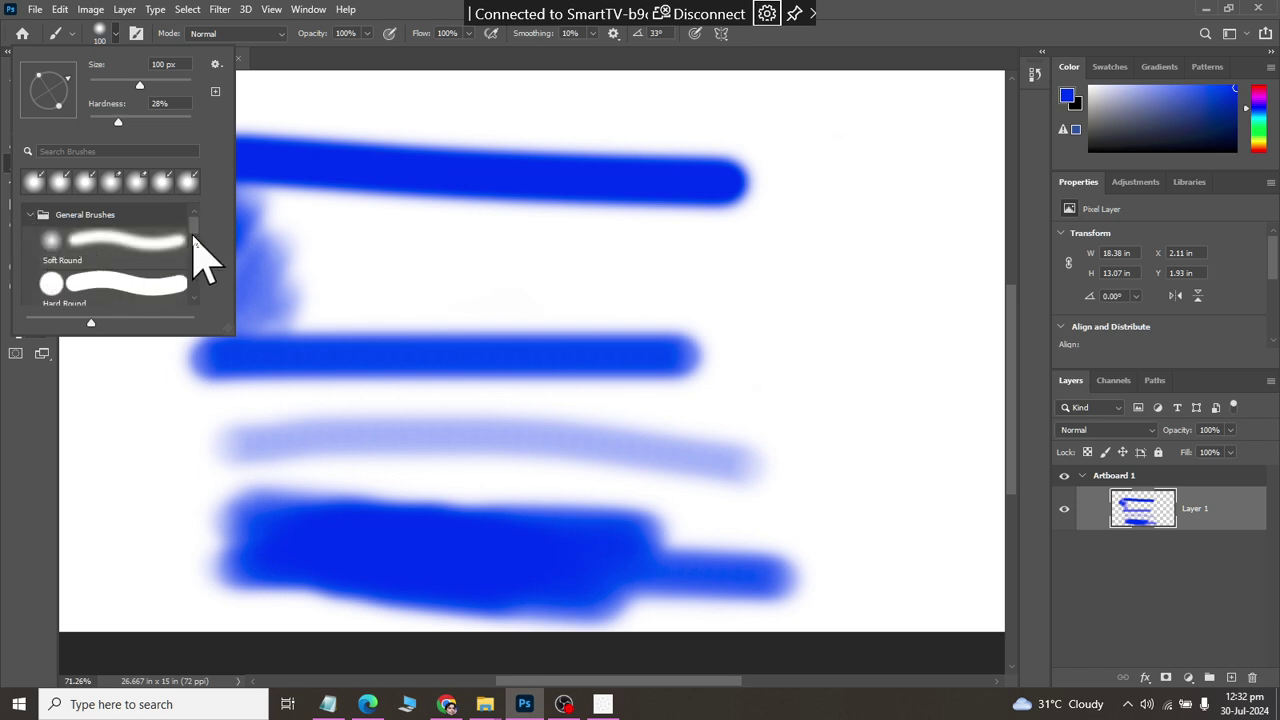
left_click_drag(196, 243, 199, 300)
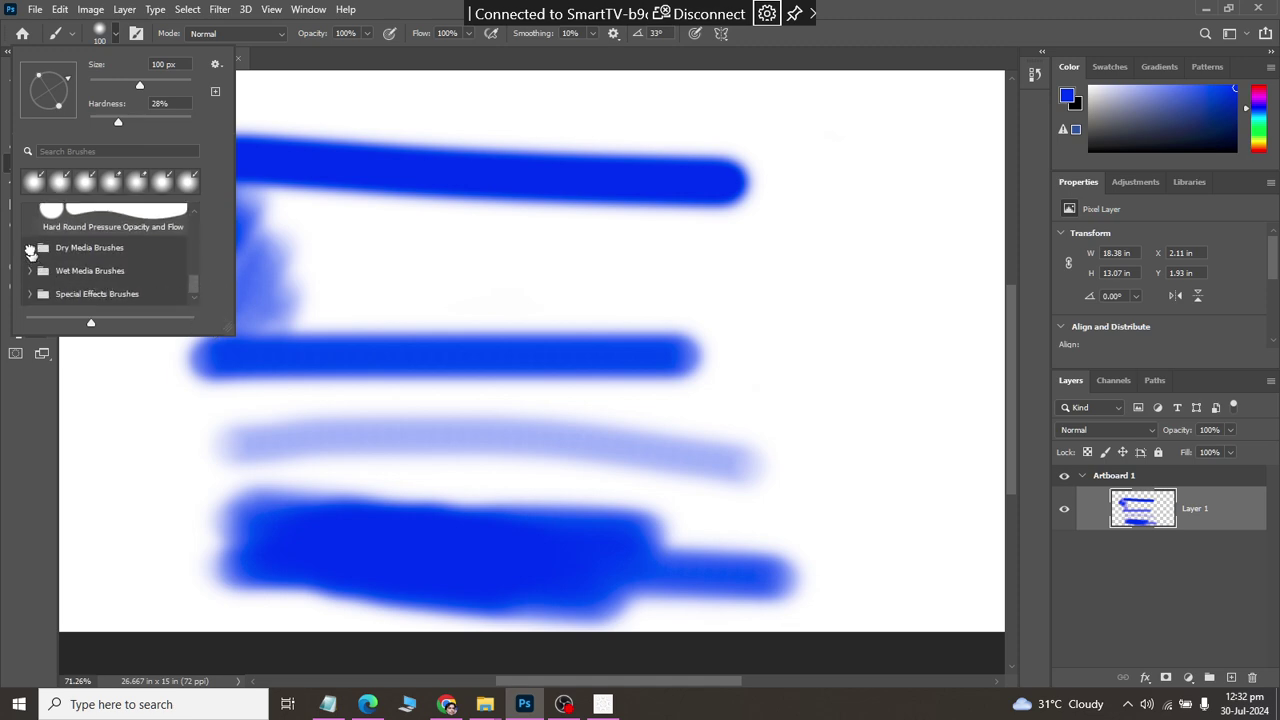
left_click(31, 248)
left_click_drag(197, 268, 193, 296)
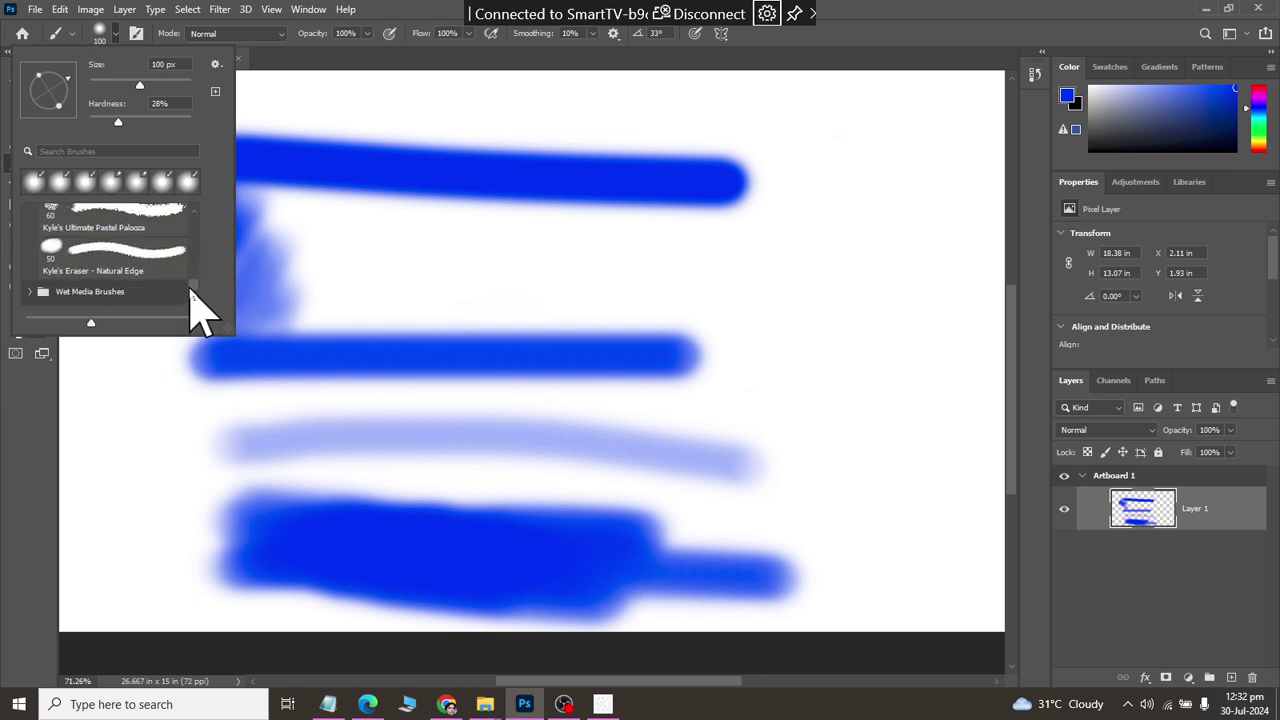
scroll(193, 292, "up", 1)
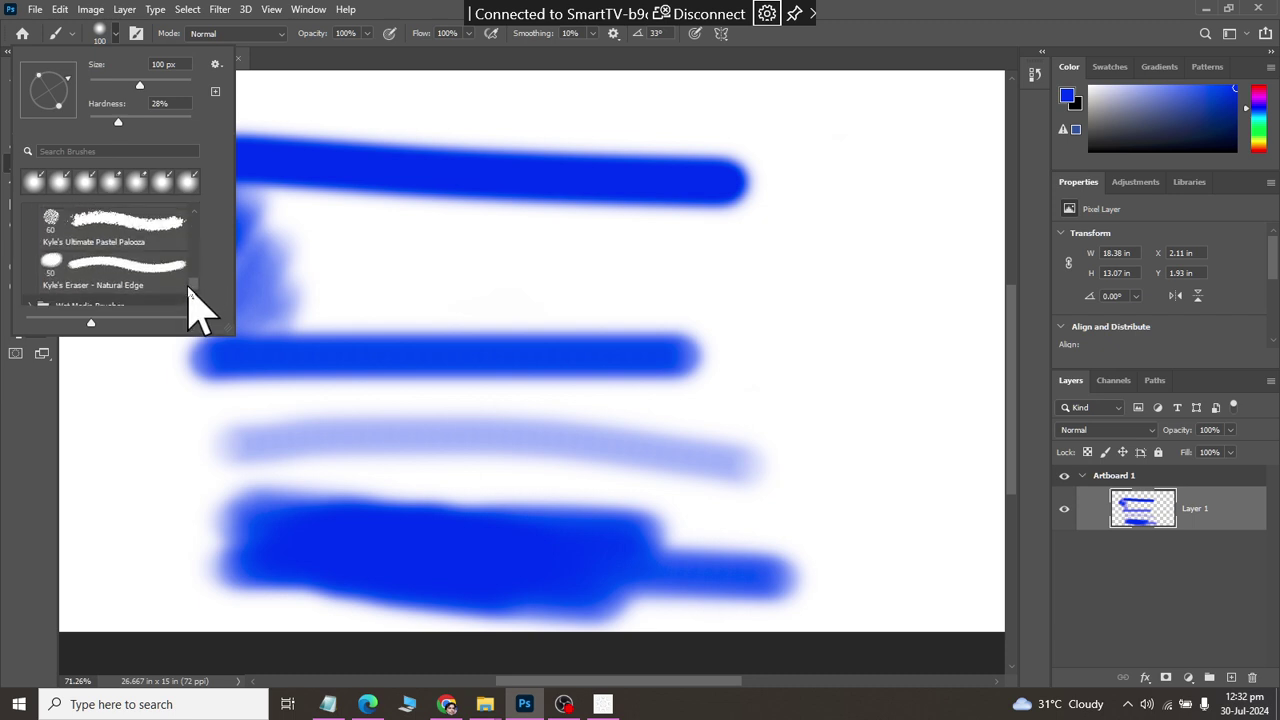
left_click(62, 224)
left_click(805, 188)
left_click_drag(822, 196, 748, 300)
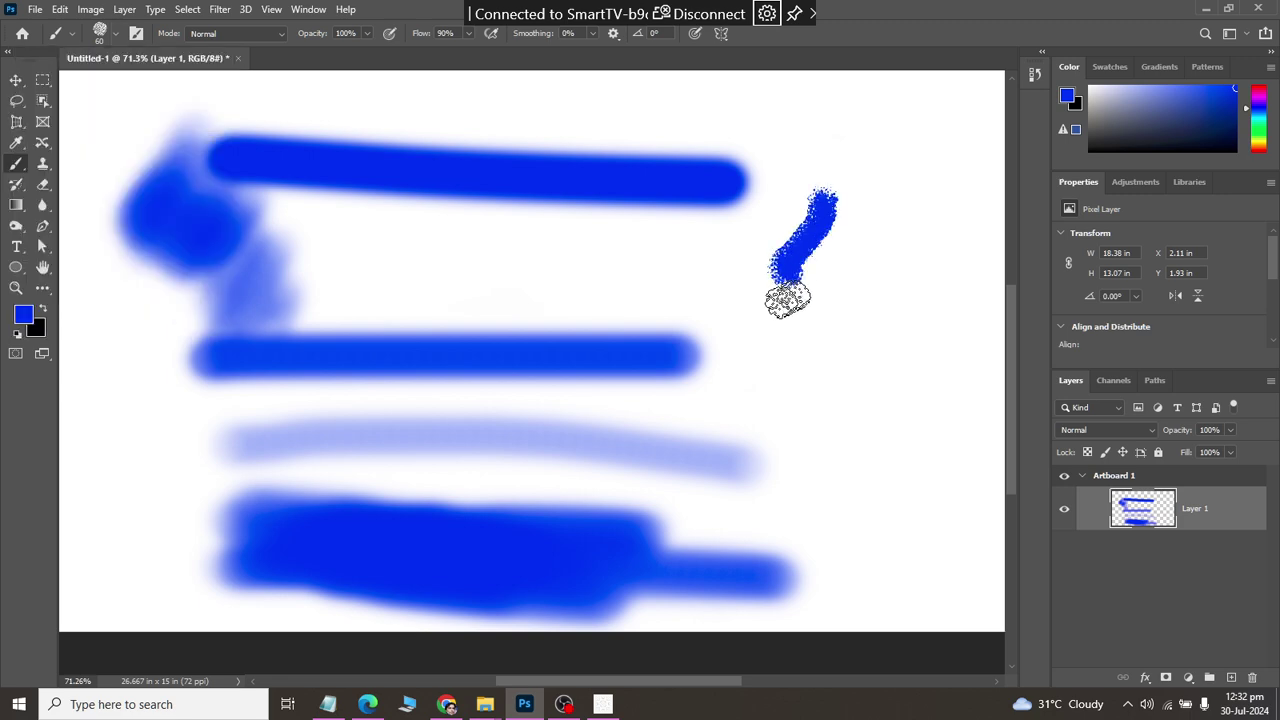
- Expand the Wet Media Brushes group in the brush presets and scroll through its brushes
left_click(117, 34)
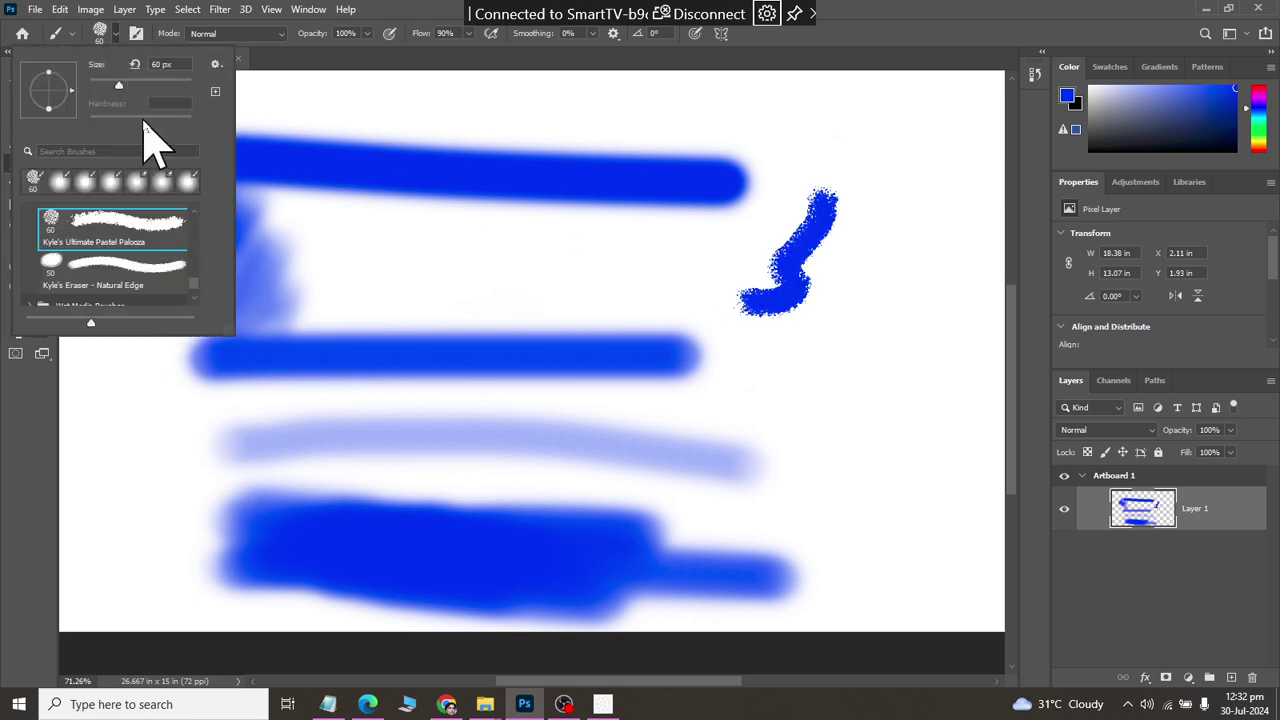
left_click_drag(197, 284, 193, 299)
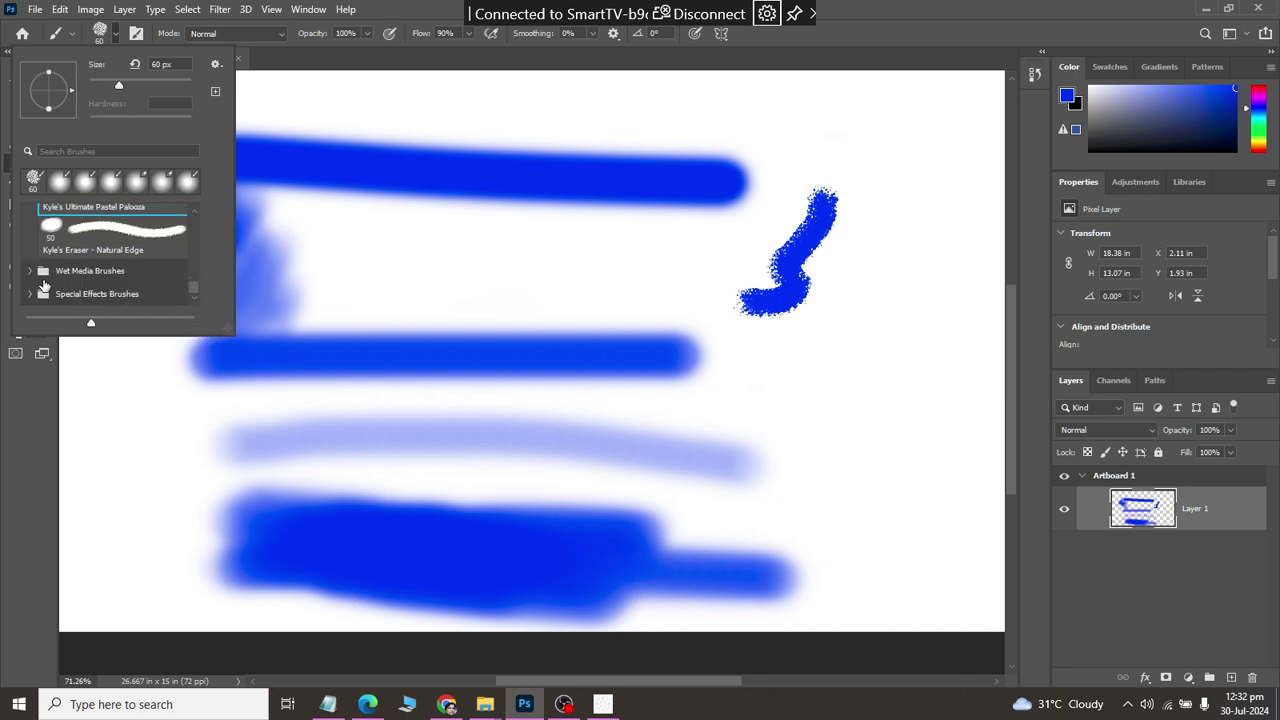
left_click(31, 271)
scroll(106, 286, "down", 1)
scroll(106, 286, "down", 1)
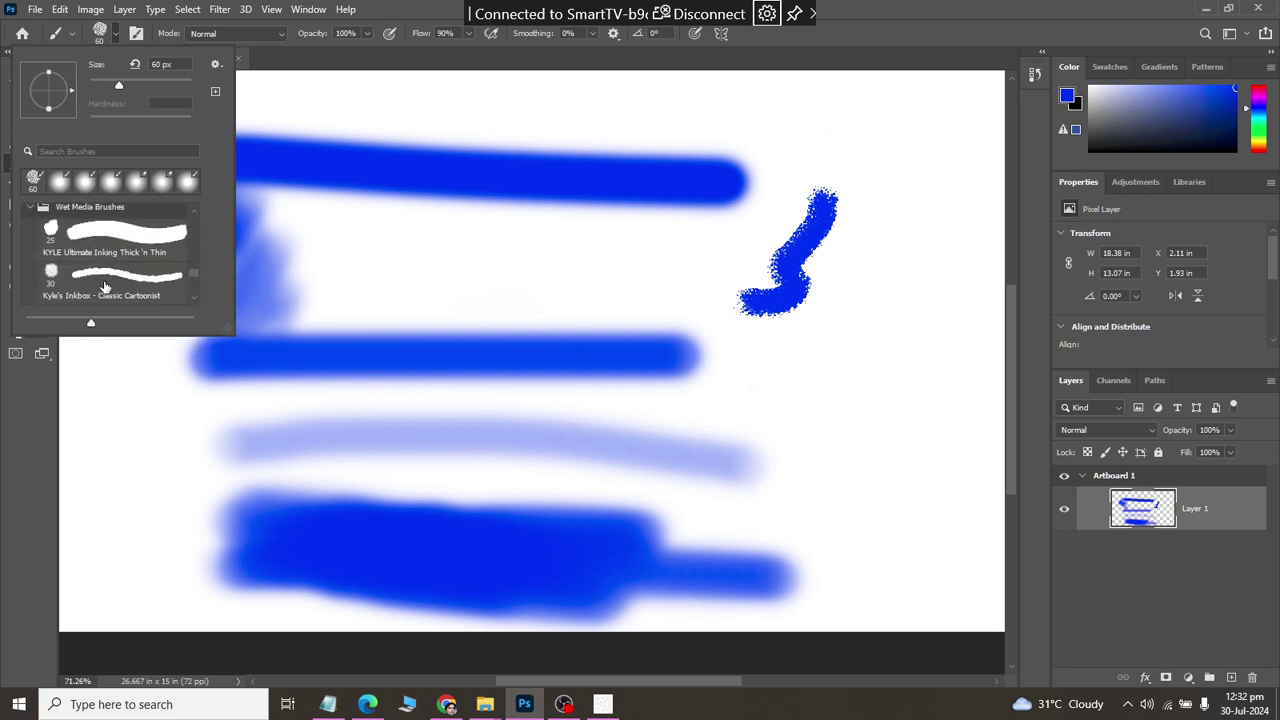
scroll(107, 285, "down", 1)
scroll(105, 280, "up", 1)
scroll(100, 270, "up", 2)
scroll(85, 260, "down", 2)
scroll(67, 247, "down", 2)
scroll(67, 247, "down", 1)
scroll(70, 258, "down", 1)
scroll(72, 268, "down", 1)
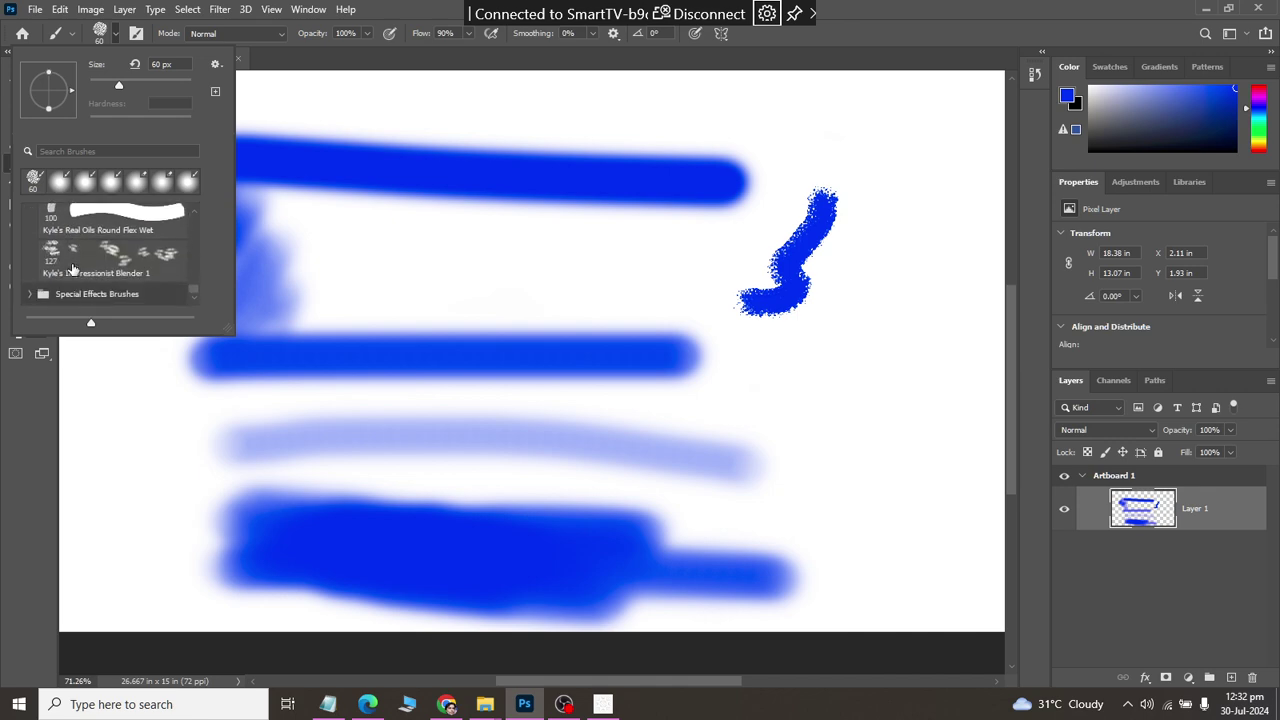
- Smudge the pastel squiggle and top two bars with Kyle's Impressionist Blender 1
left_click(118, 262)
left_click_drag(815, 245, 825, 195)
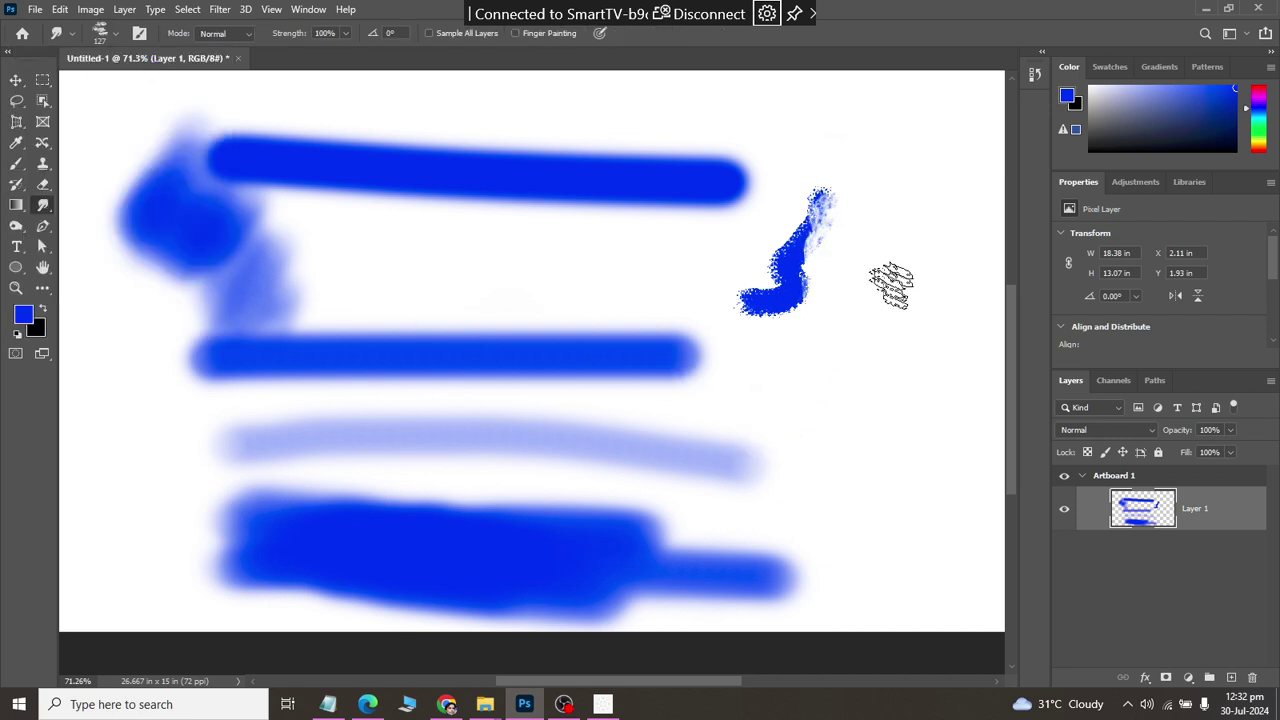
left_click_drag(640, 200, 490, 365)
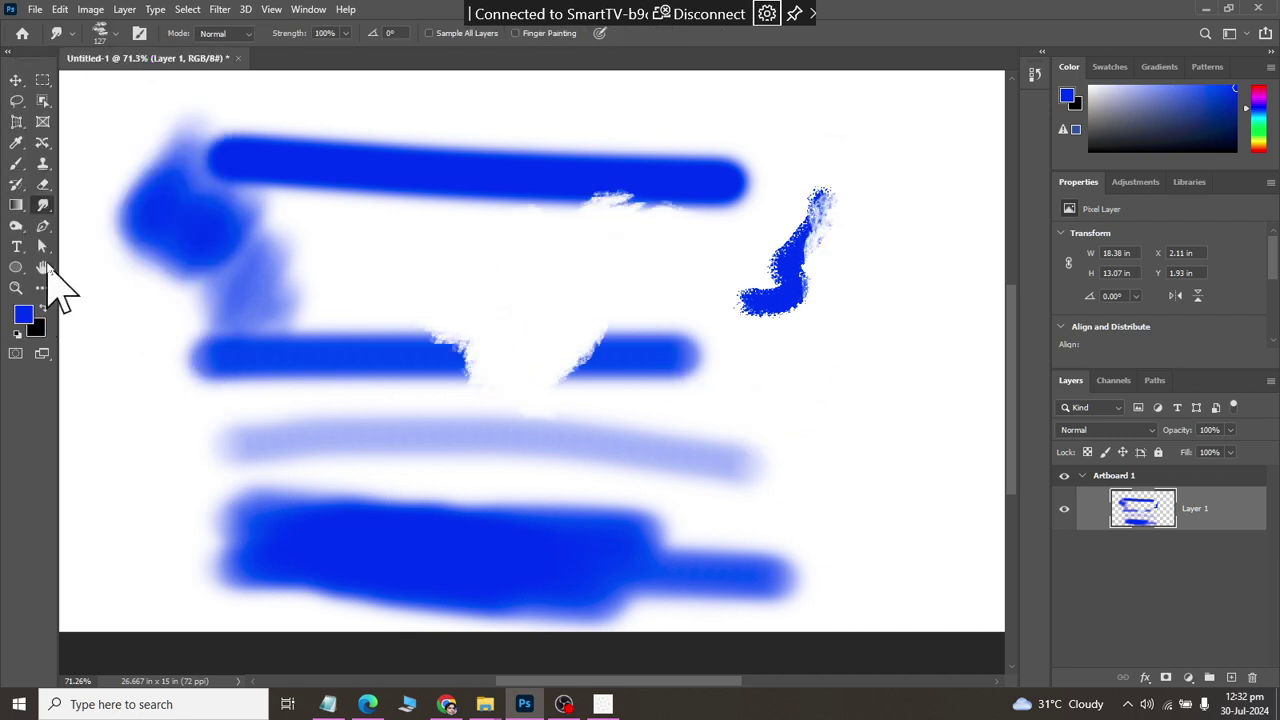
- Smear the right-side strokes into scattered scratchy blue texture with Kyle's Concept Brushes – Scratch Blend
left_click(16, 163)
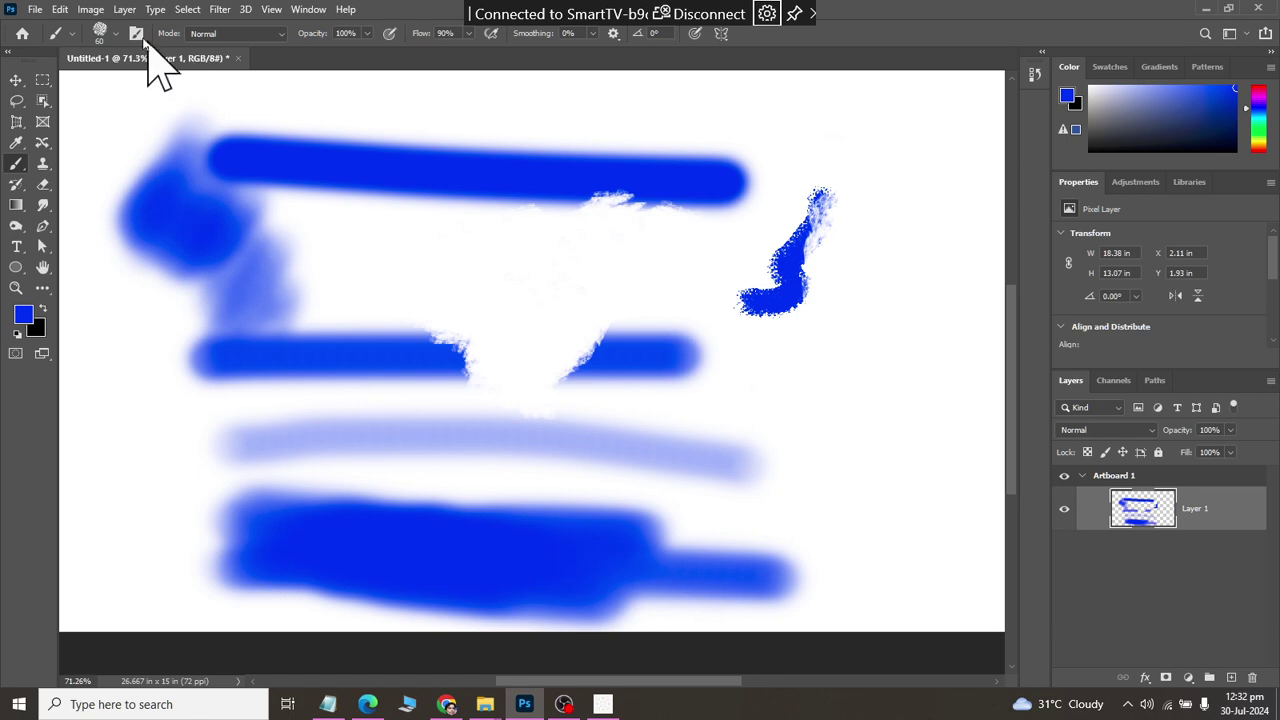
left_click(116, 33)
scroll(212, 285, "down", 5)
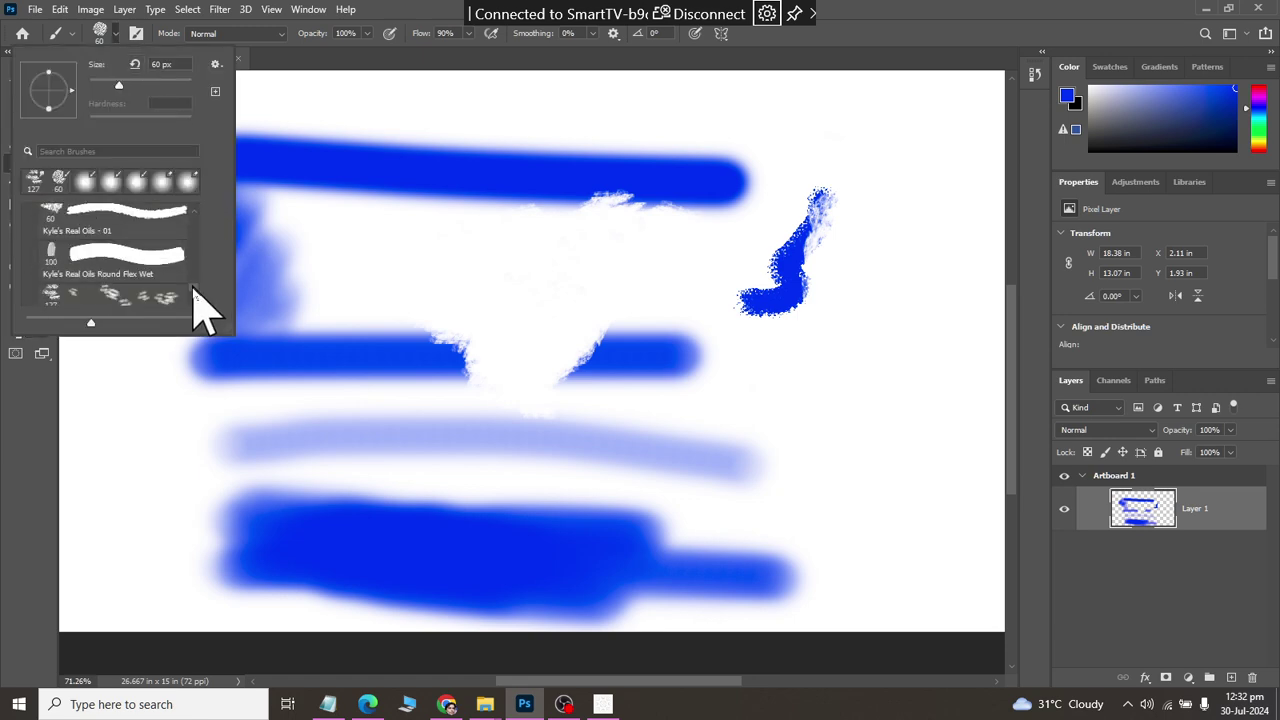
left_click(155, 288)
scroll(155, 285, "down", 2)
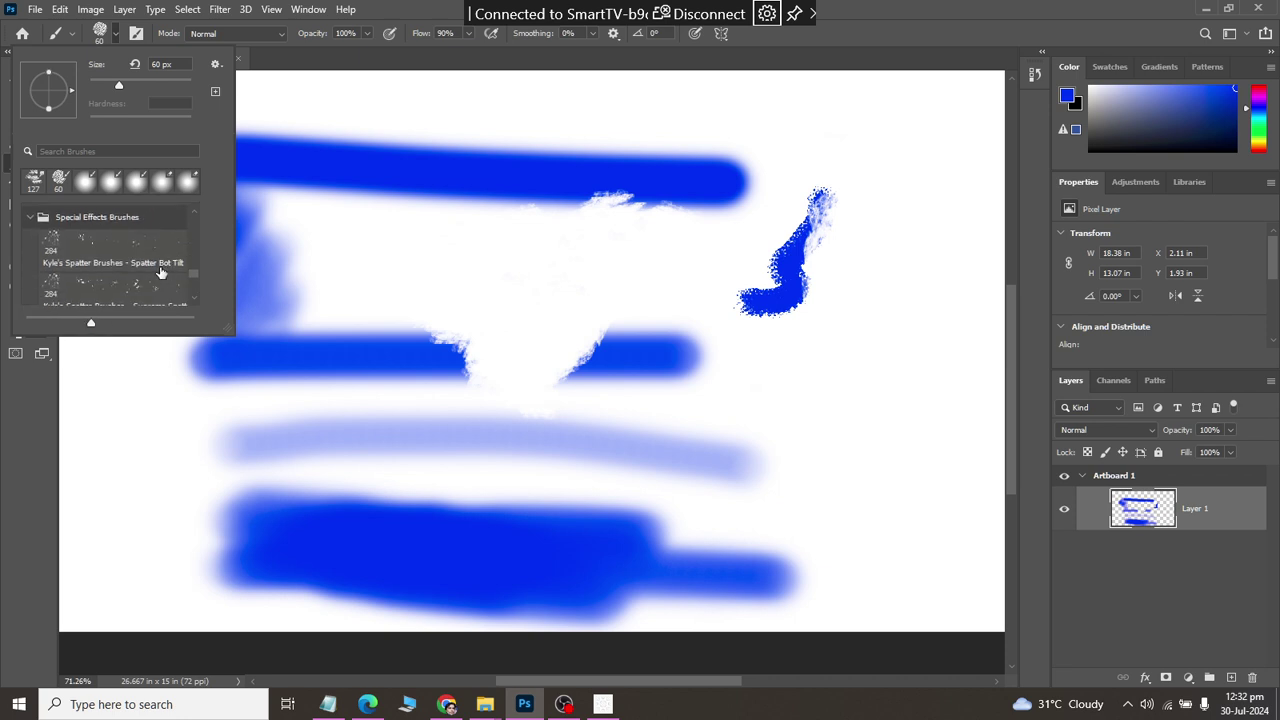
scroll(150, 284, "down", 2)
scroll(145, 283, "down", 2)
scroll(135, 282, "down", 2)
scroll(135, 282, "down", 1)
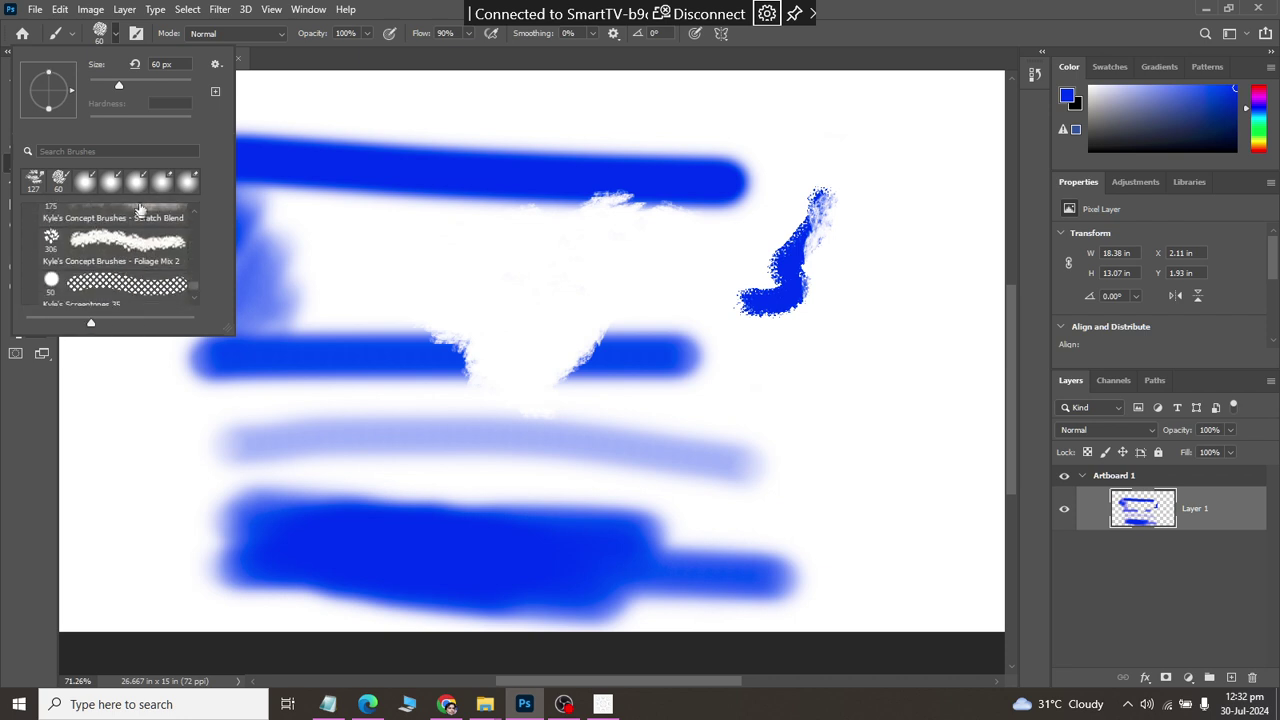
left_click(143, 216)
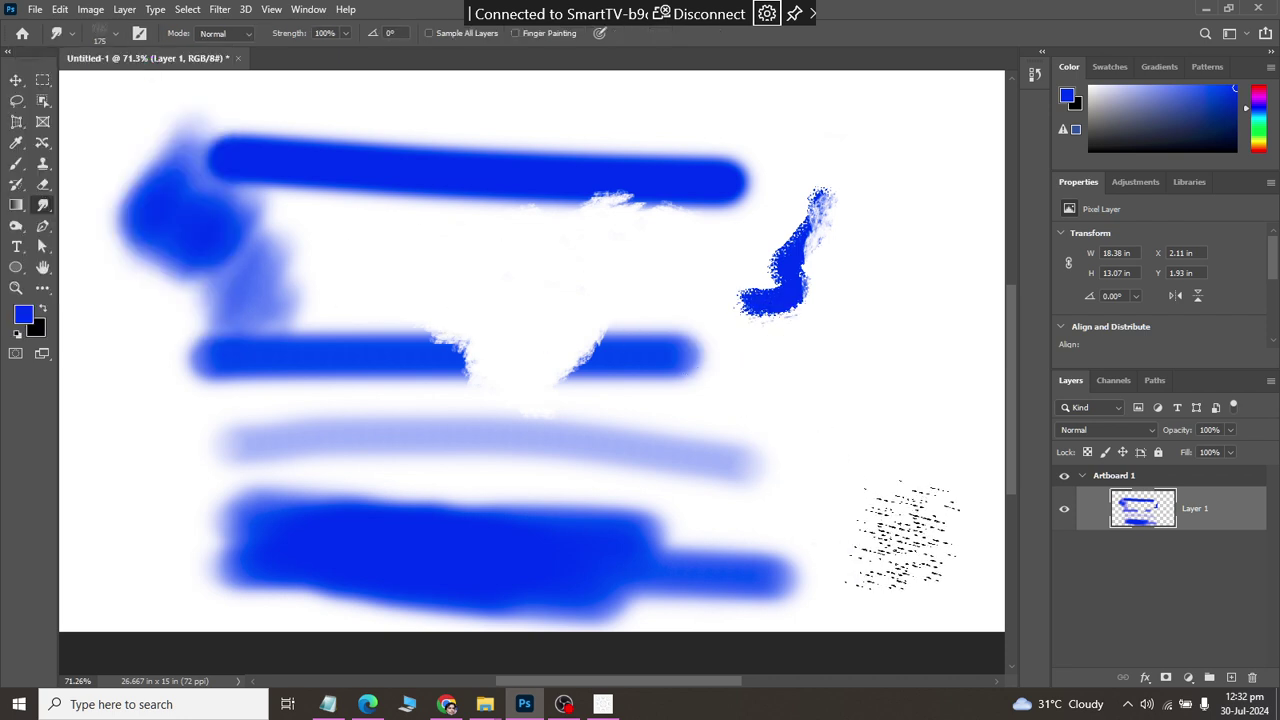
left_click_drag(780, 300, 900, 460)
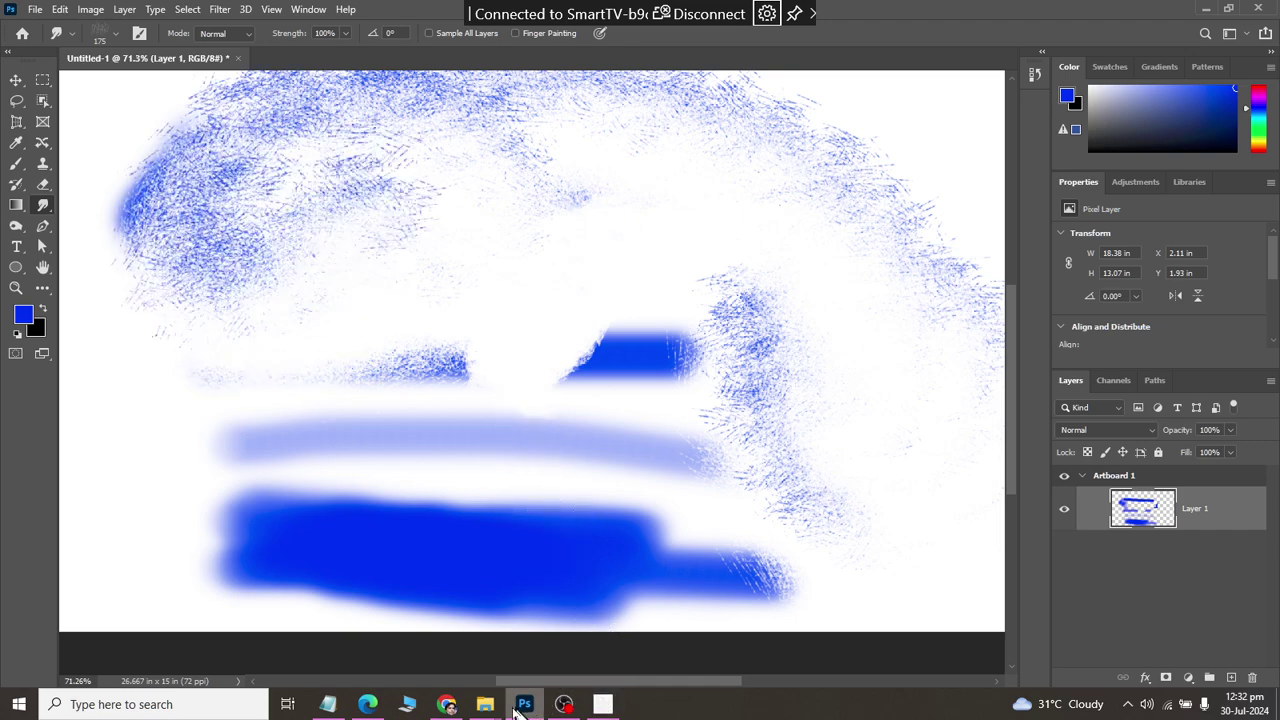
left_click(447, 704)
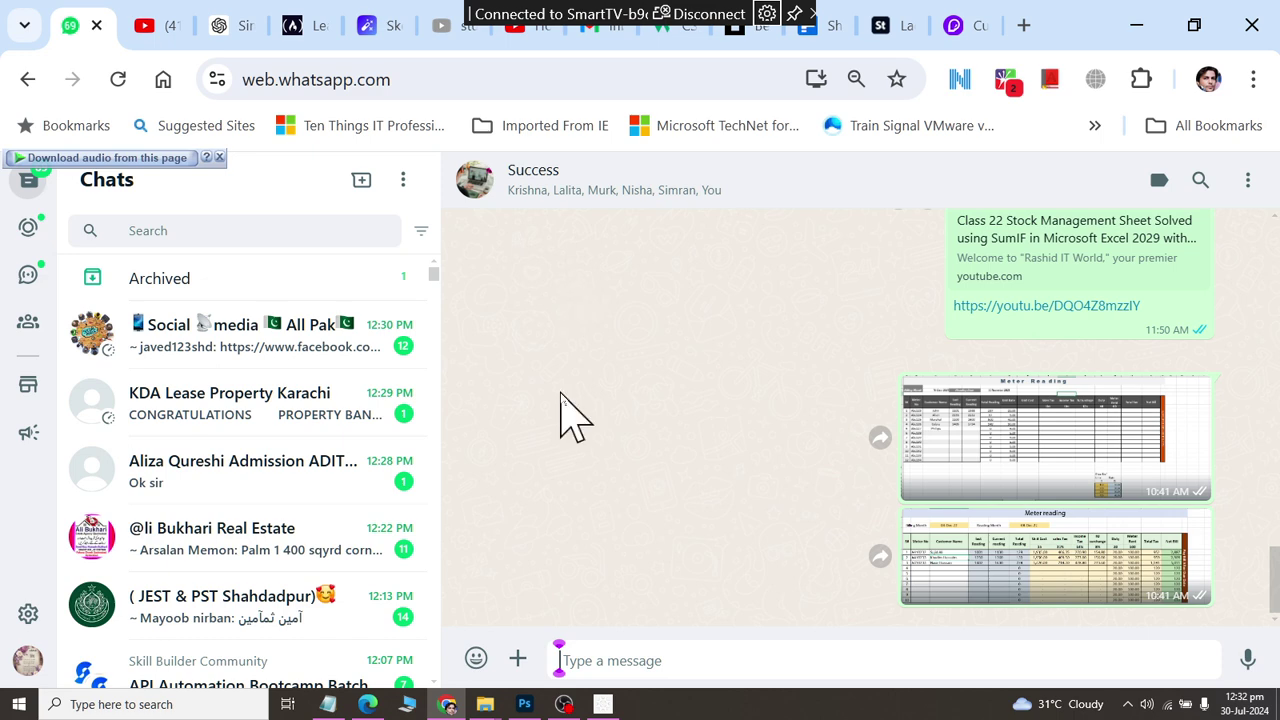
left_click(447, 704)
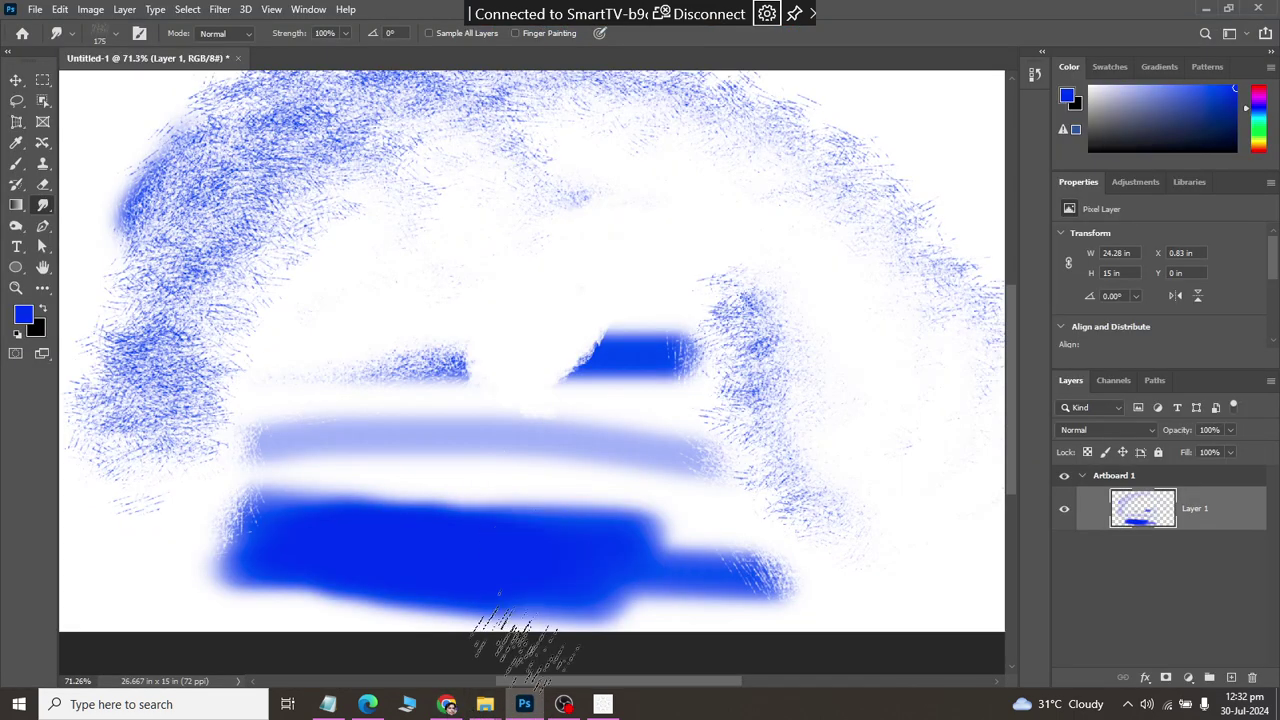
key("alt+Tab")
key("Tab")
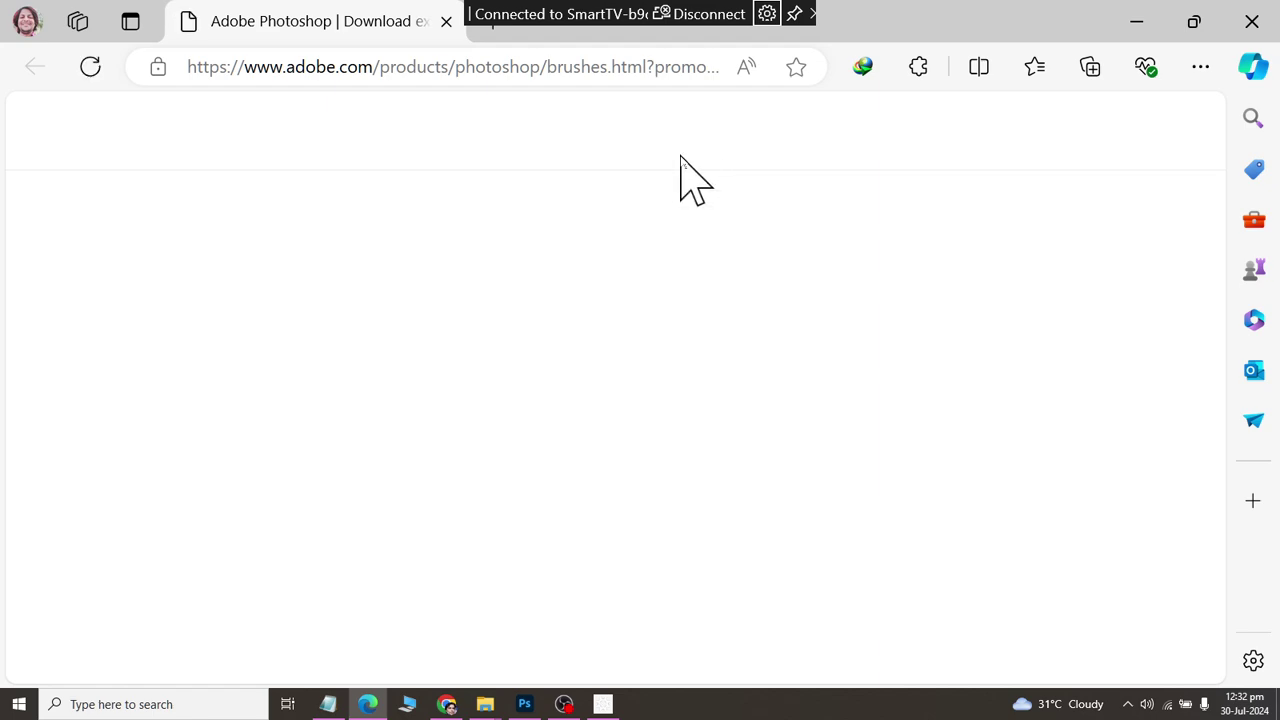
left_click(563, 706)
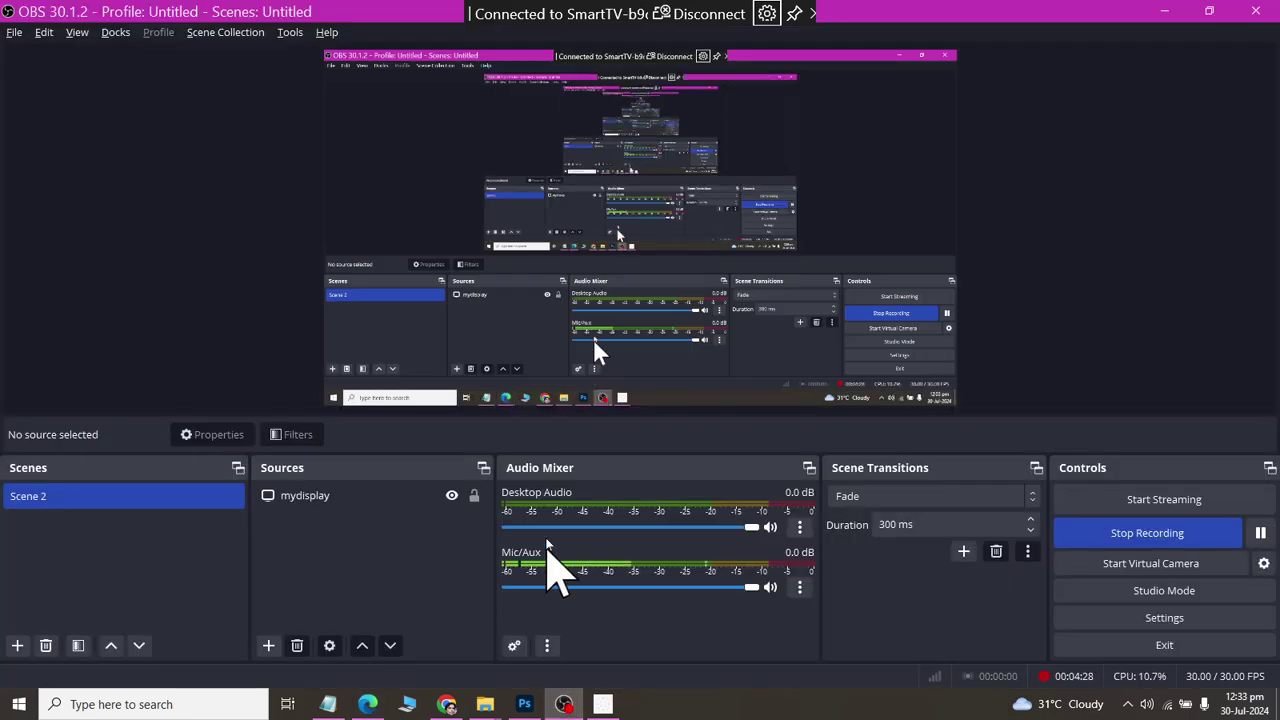
key("alt+Tab")
key("Tab")
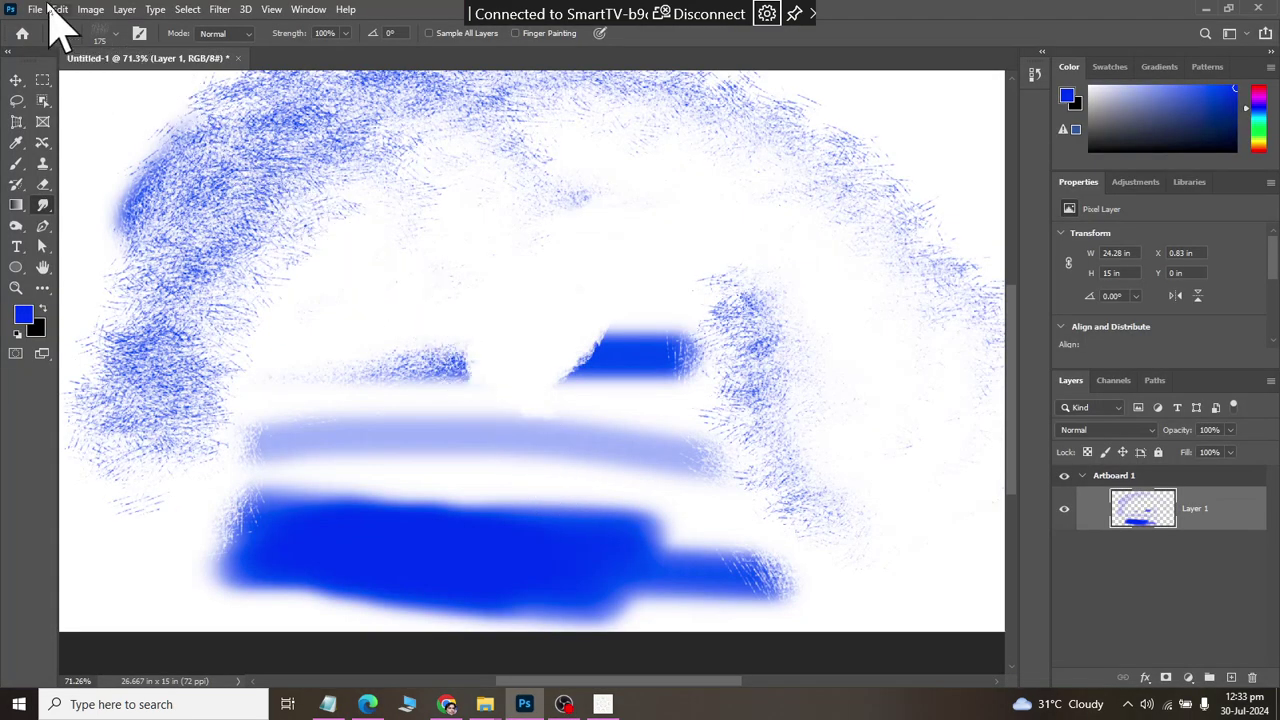